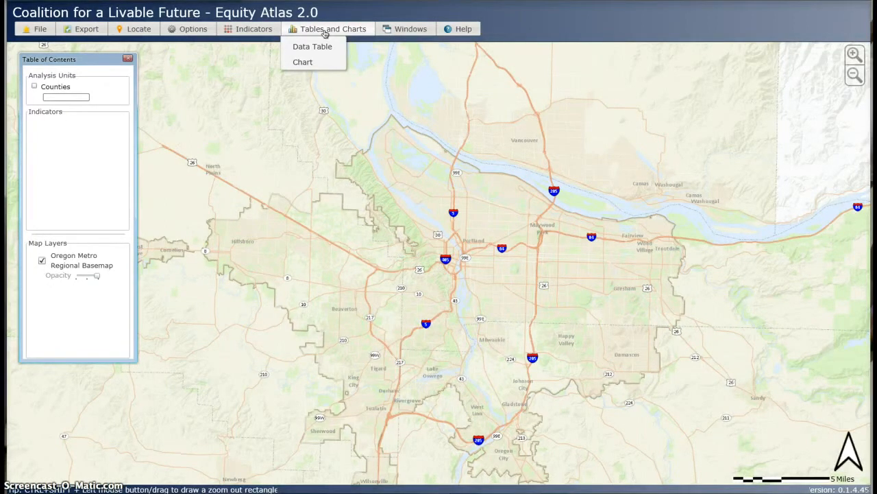
Add the Renters (Density per Acre) heatmap from the Housing indicators to the map
click(316, 89)
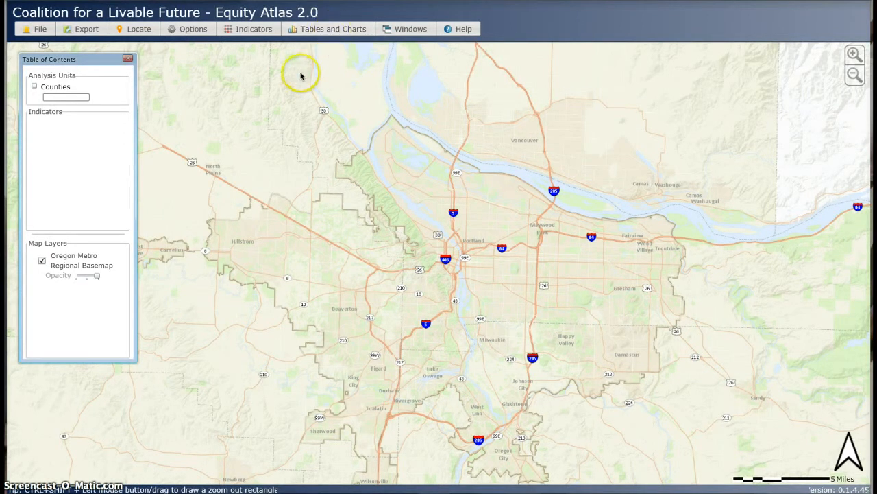
click(264, 33)
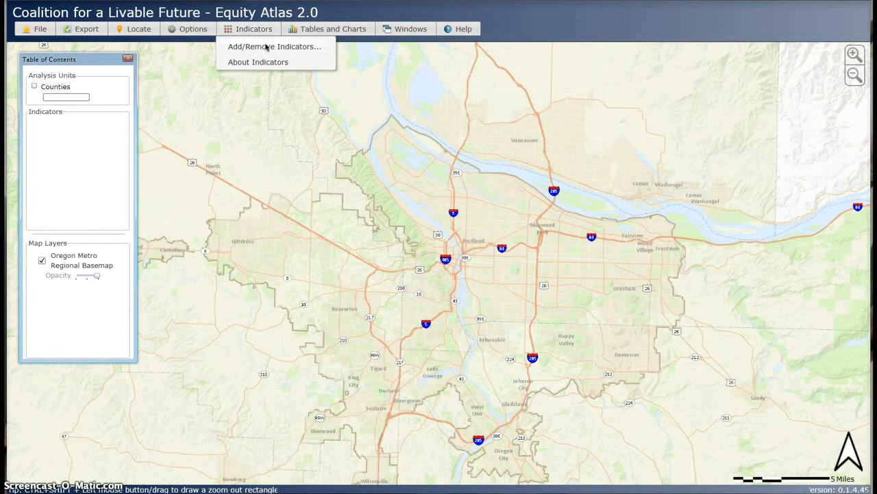
click(267, 47)
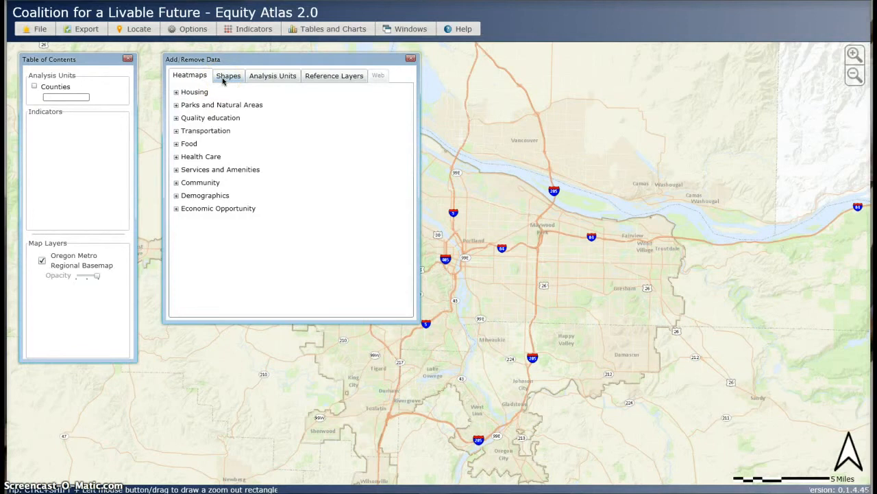
click(223, 79)
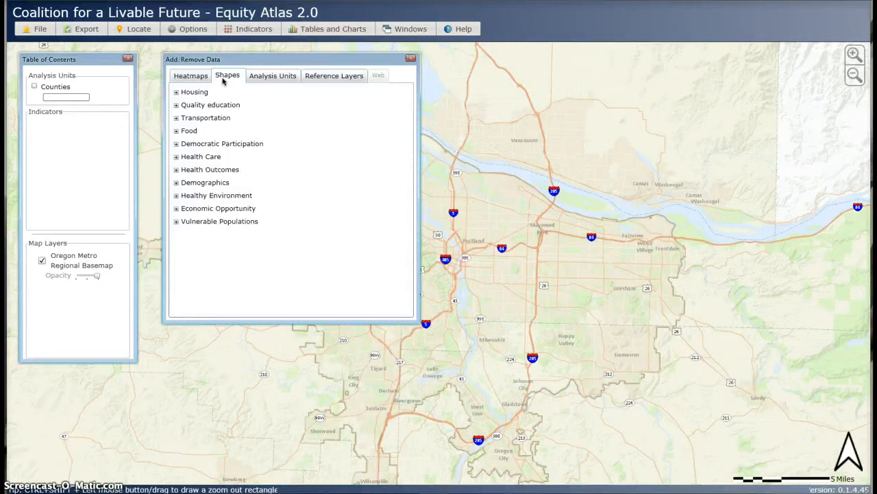
click(197, 77)
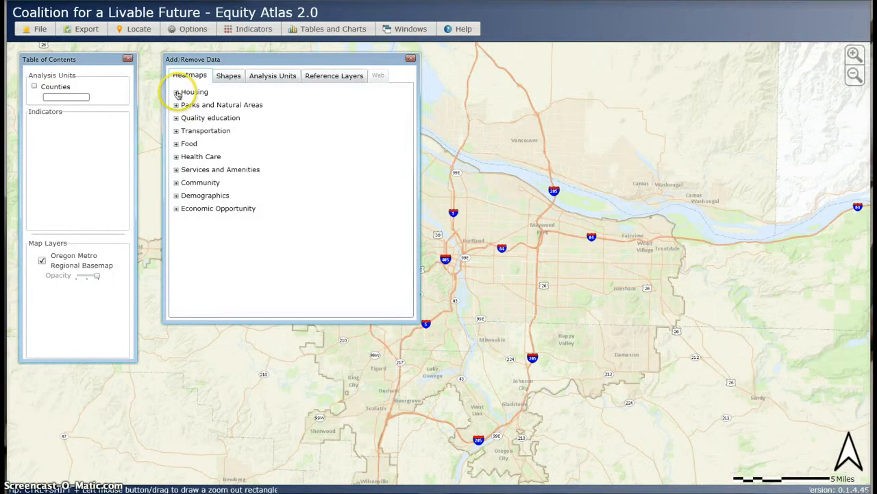
click(176, 94)
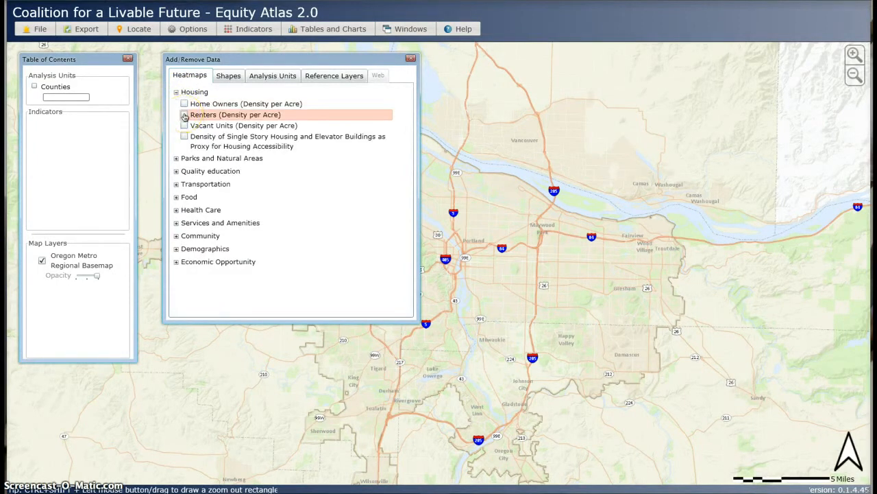
click(184, 115)
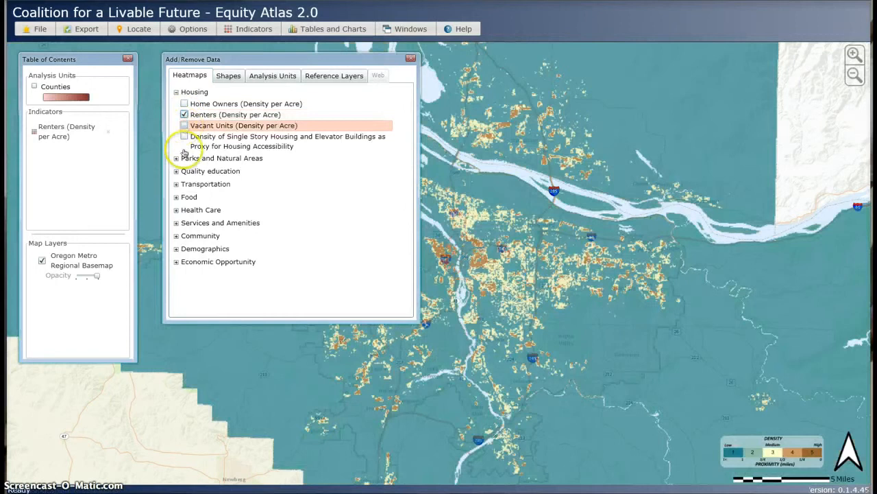
Add the heatmaps for proximity to publicly accessible parks and natural areas, and close the data selection window
click(177, 158)
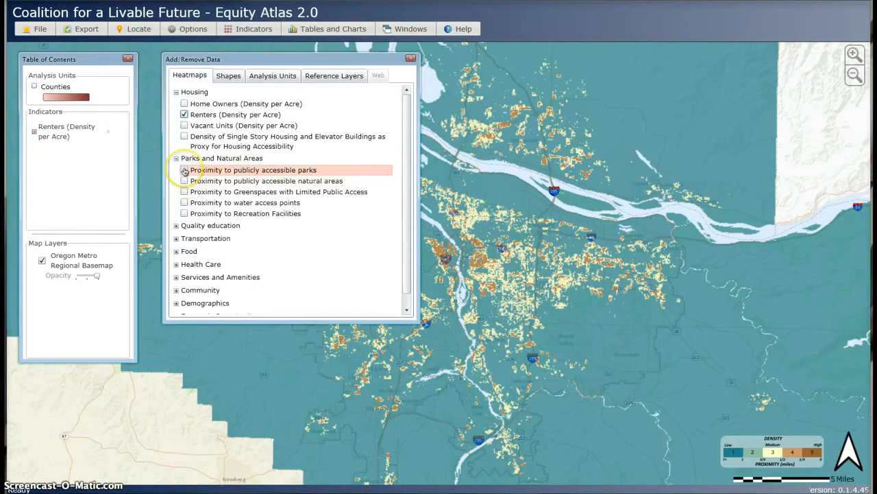
click(184, 170)
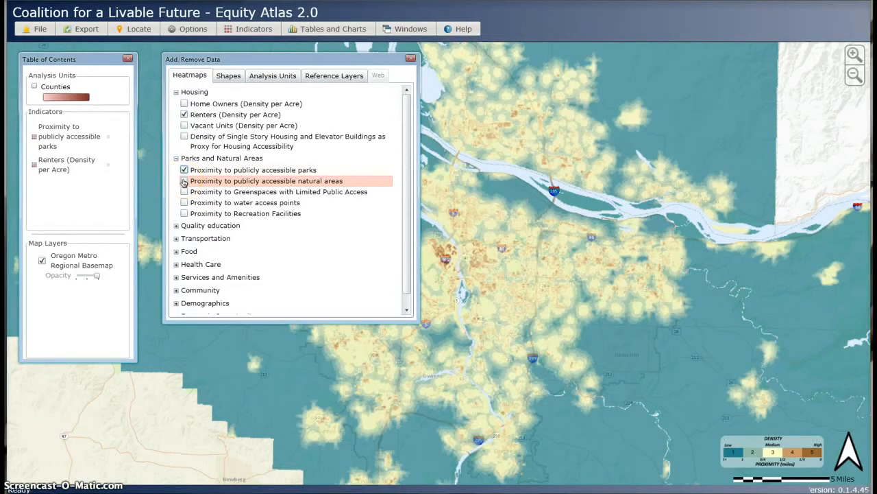
click(184, 181)
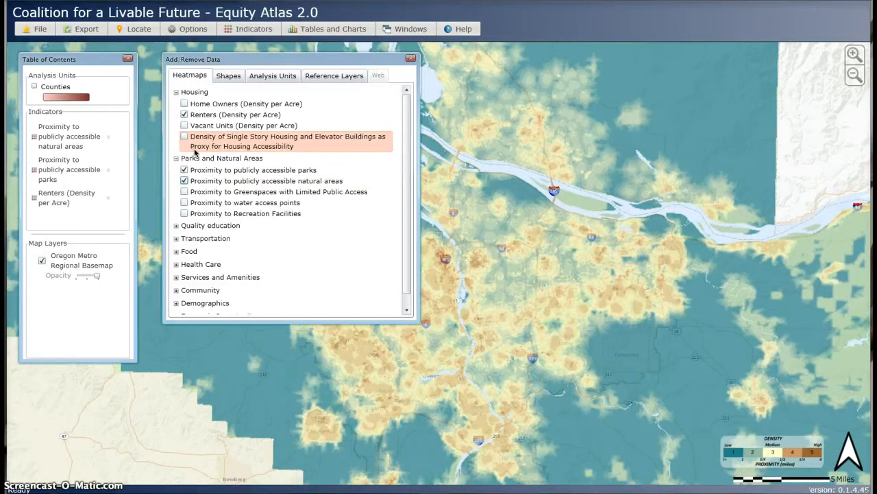
click(412, 60)
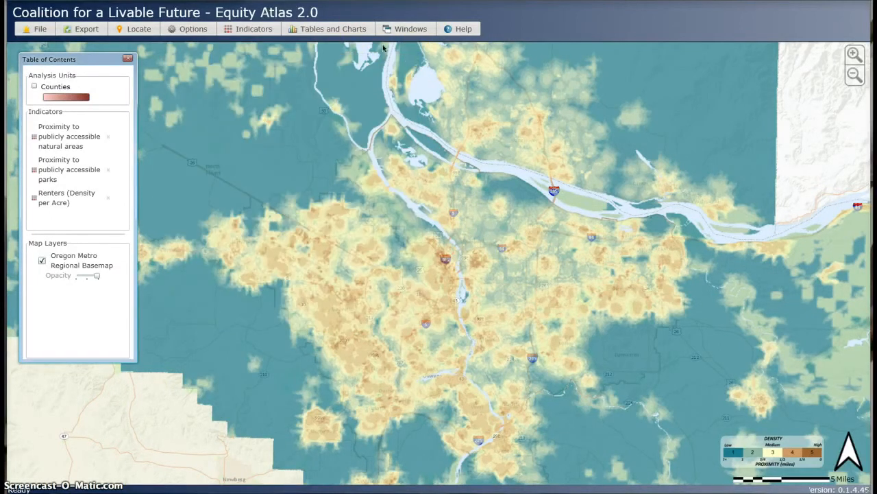
Open the data table for the active indicators and enlarge it to fit all columns through Composite
click(354, 32)
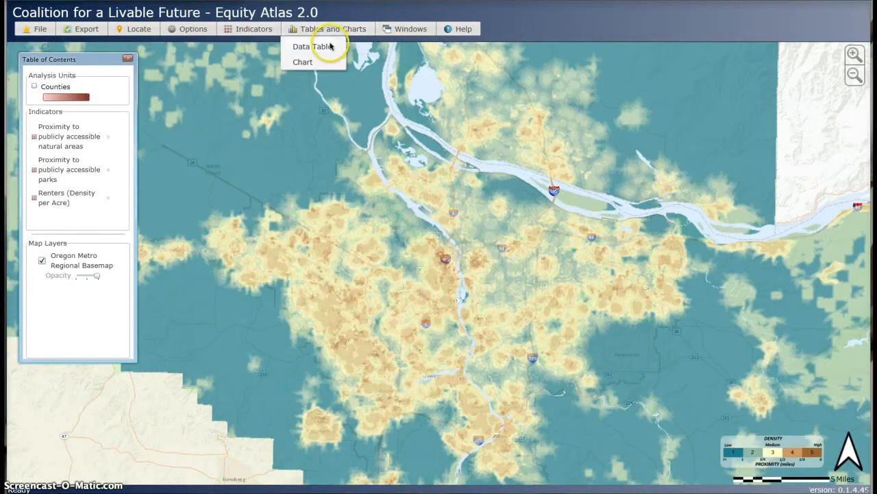
click(327, 46)
drag(224, 153, 274, 83)
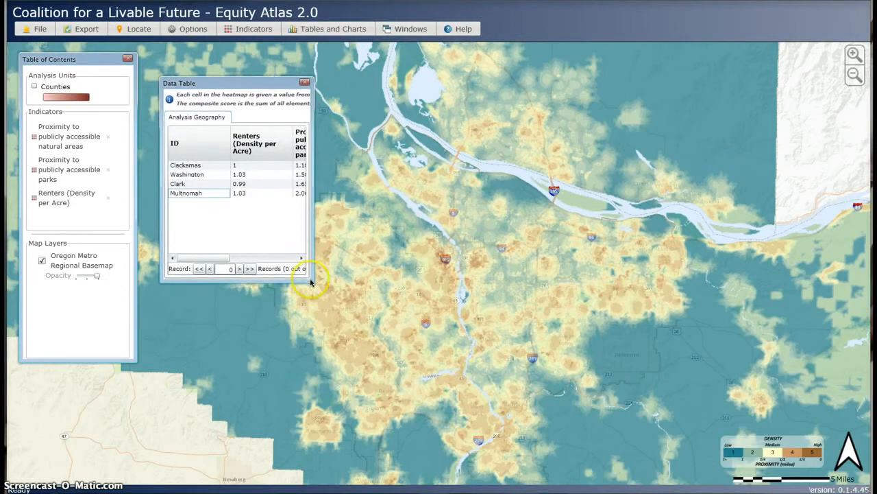
drag(311, 279, 488, 299)
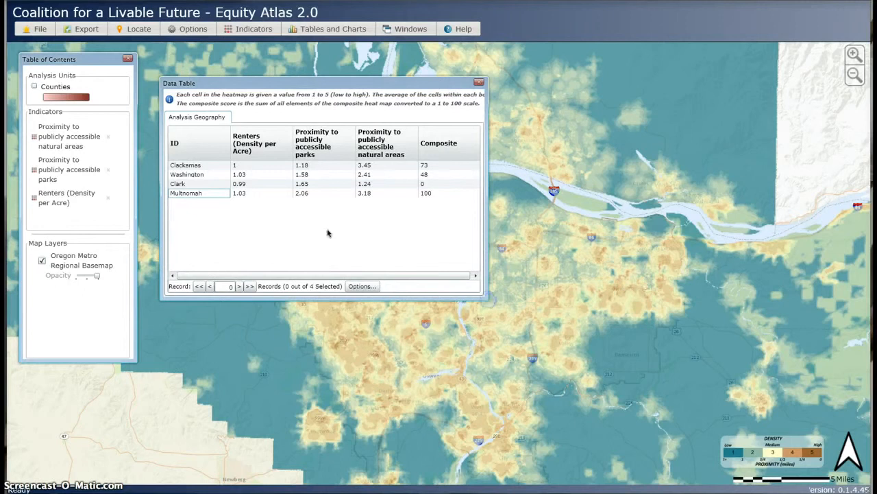
Select the Clackamas, Washington, Clark and Multnomah rows in the data table one after another
click(195, 166)
click(195, 174)
click(194, 184)
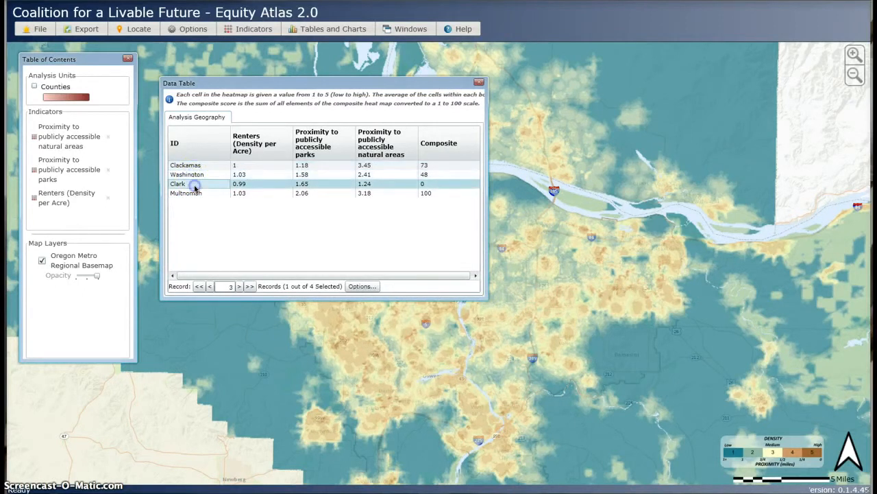
click(196, 194)
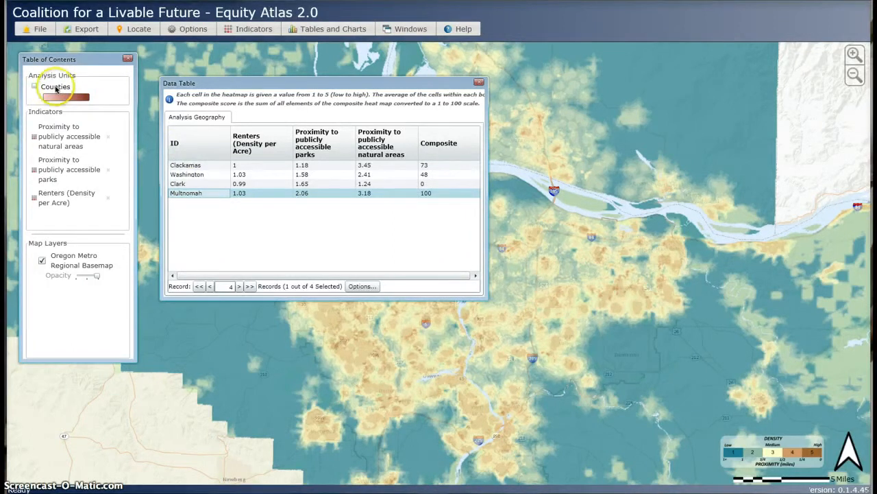
Show the Counties analysis units on the map, move the data table clear of them and select Clark county
click(33, 88)
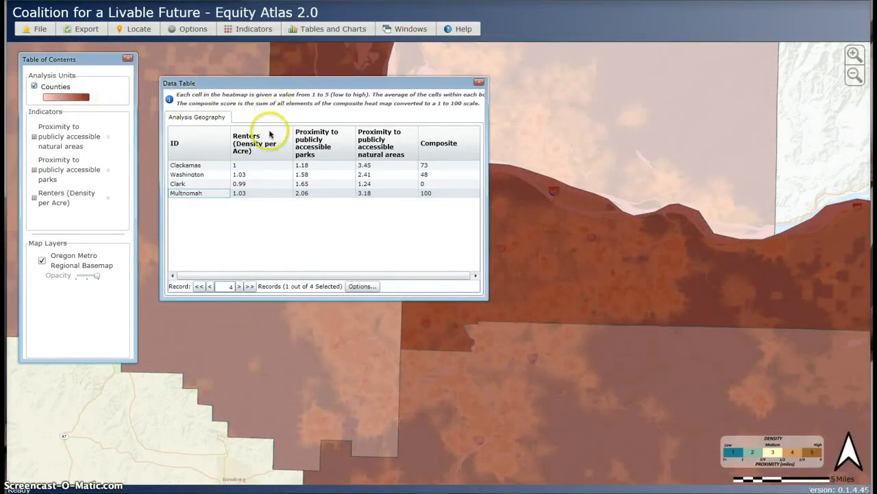
drag(304, 83, 357, 157)
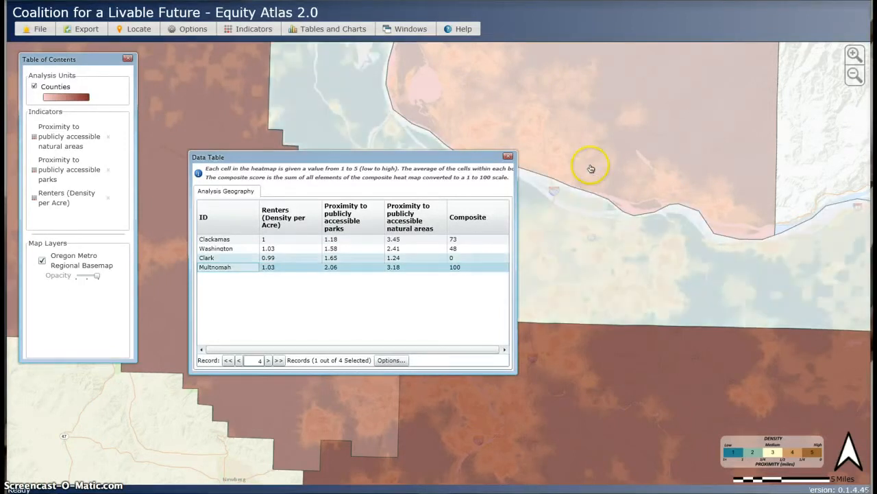
click(587, 157)
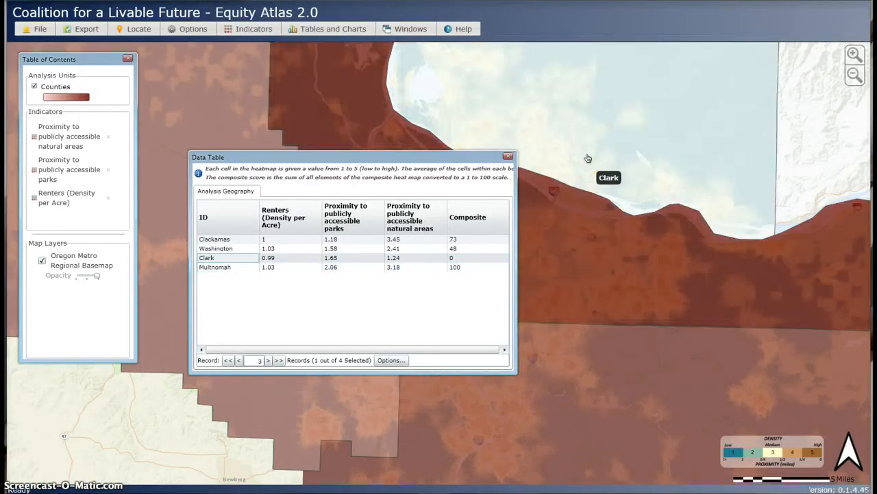
click(227, 258)
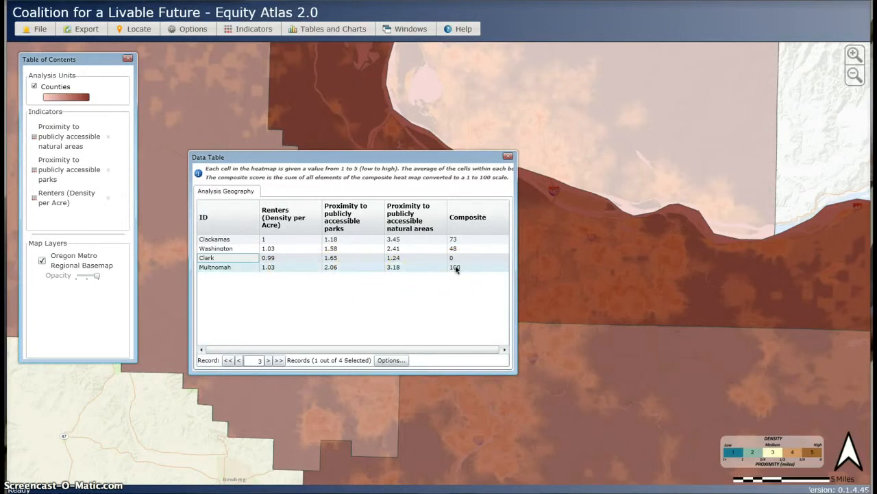
Sort the county data table by Composite in both directions, ending with the highest score first
click(468, 220)
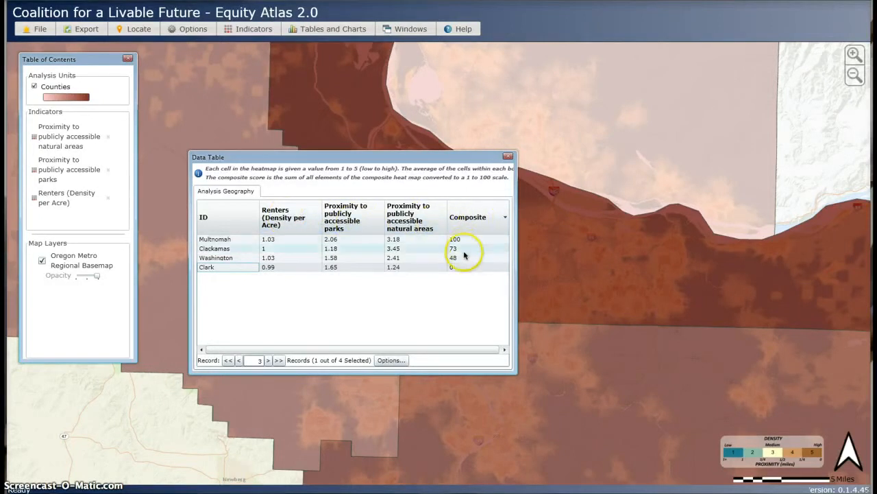
click(465, 224)
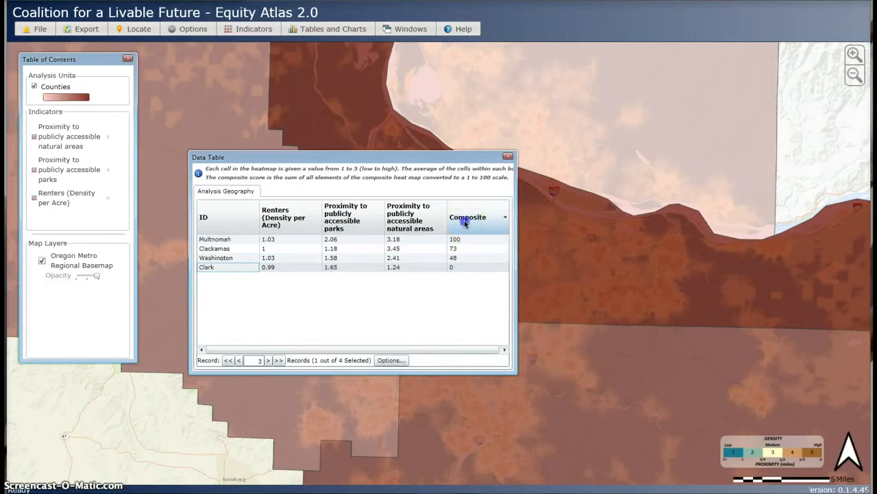
click(465, 218)
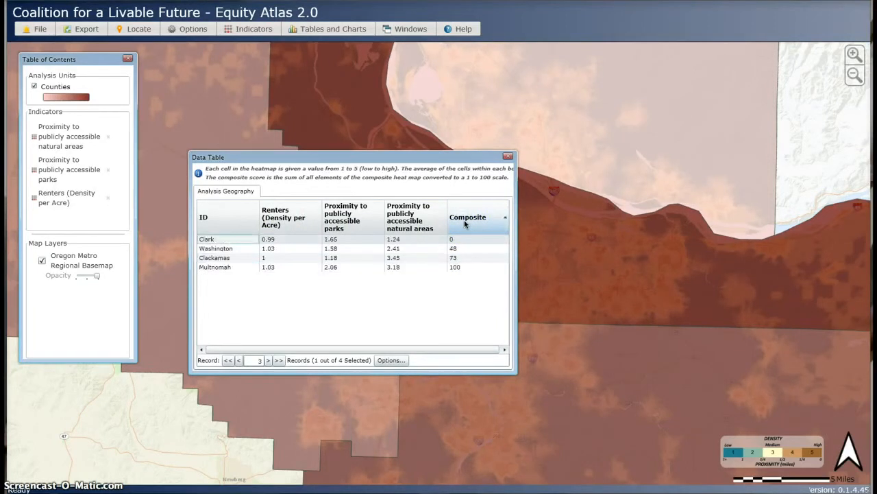
click(465, 224)
click(462, 240)
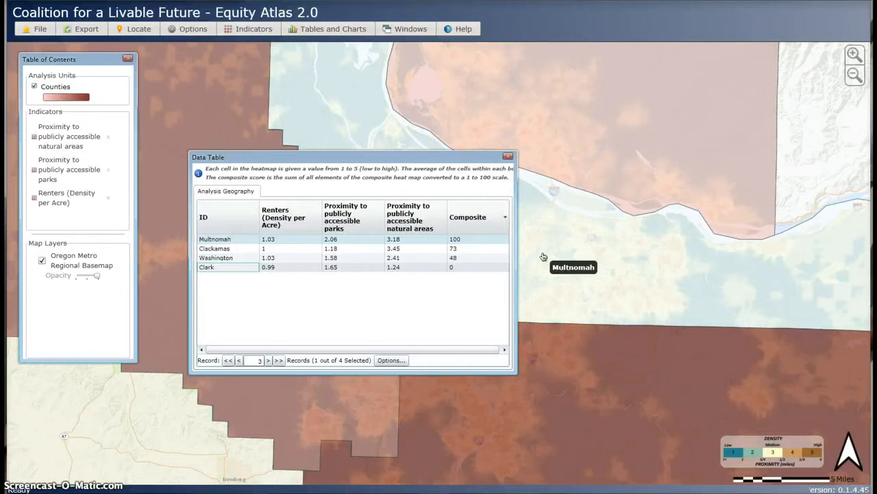
click(454, 269)
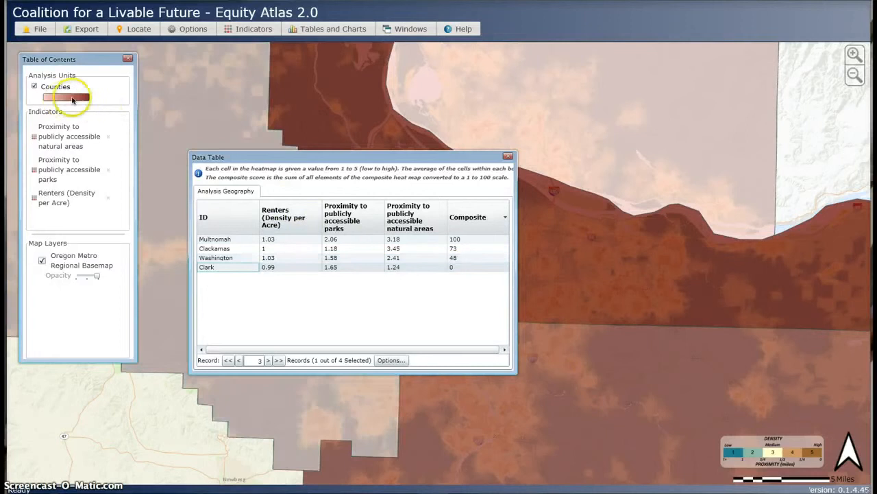
Change the analysis units from Counties to Neighborhoods and close the data selection window
click(233, 31)
click(236, 46)
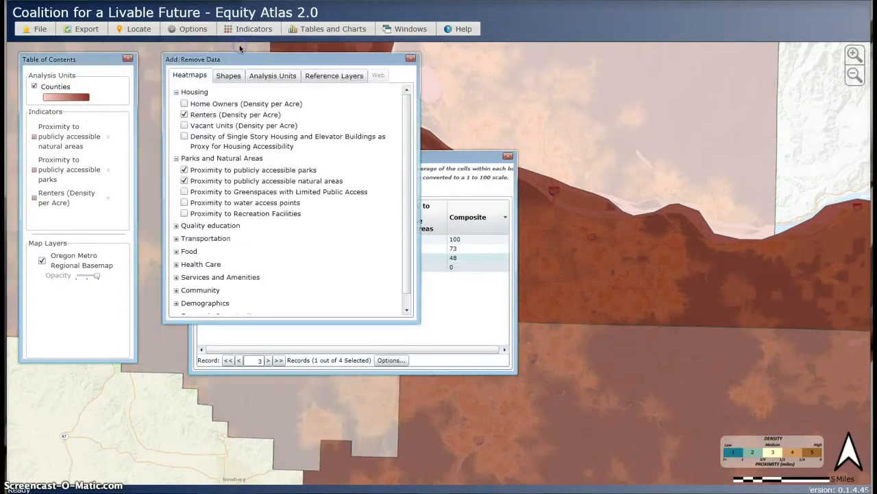
click(260, 75)
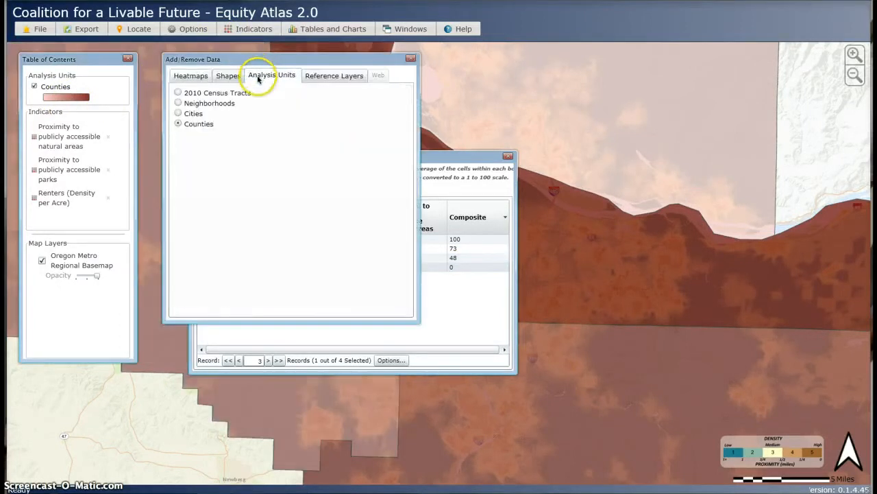
click(179, 103)
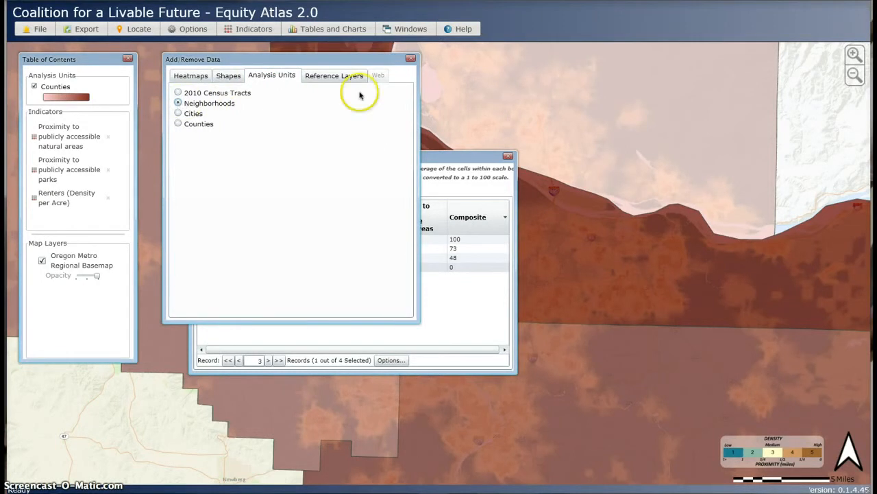
click(410, 60)
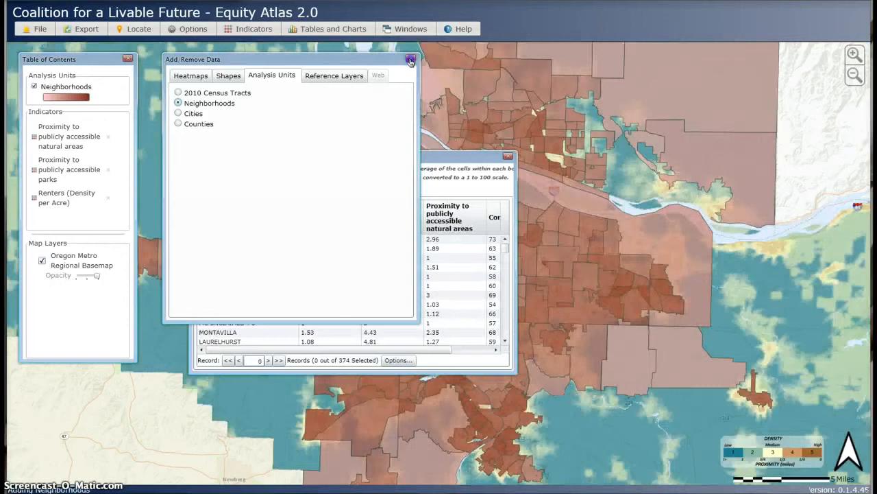
click(410, 60)
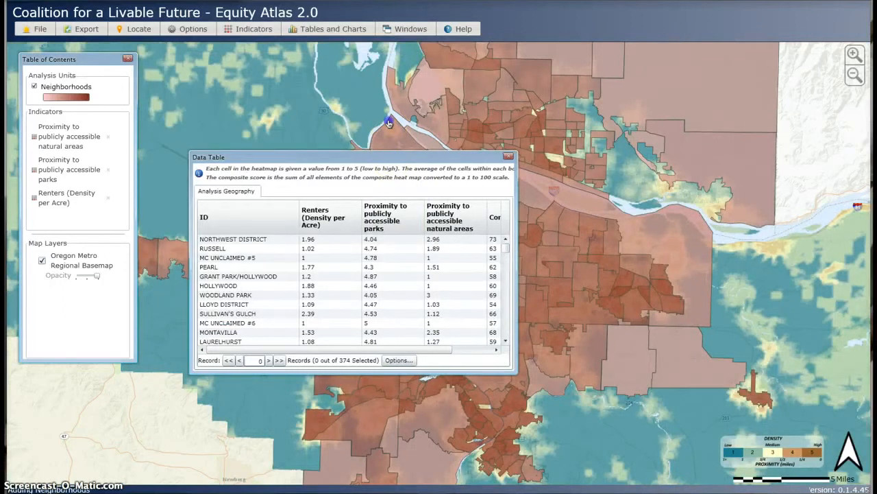
Reposition the neighborhood data table and sort it by Composite in descending order
drag(393, 162, 347, 96)
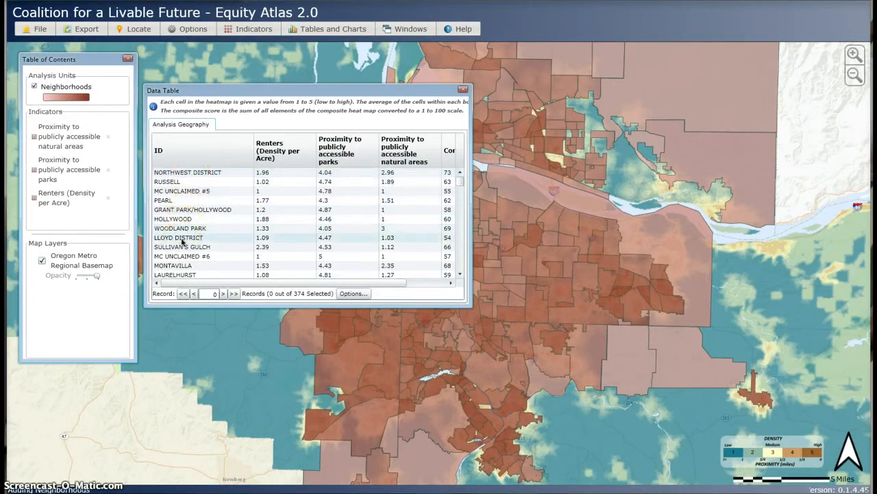
drag(229, 282, 309, 287)
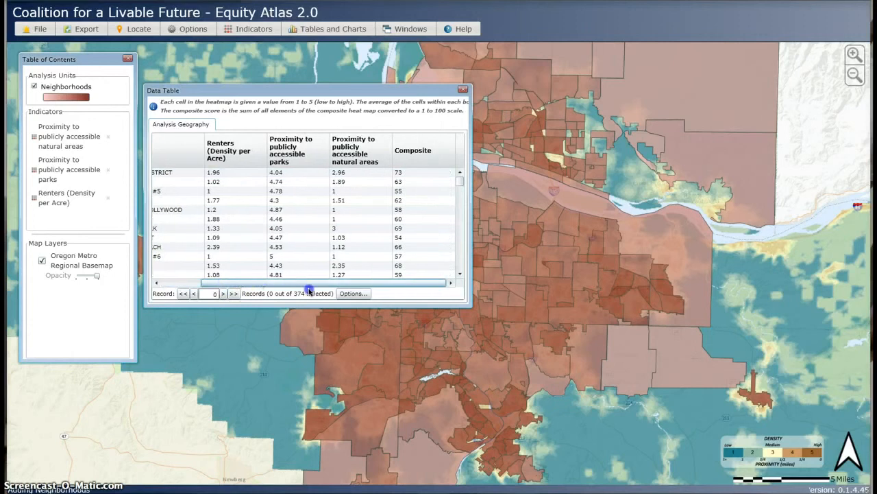
click(422, 157)
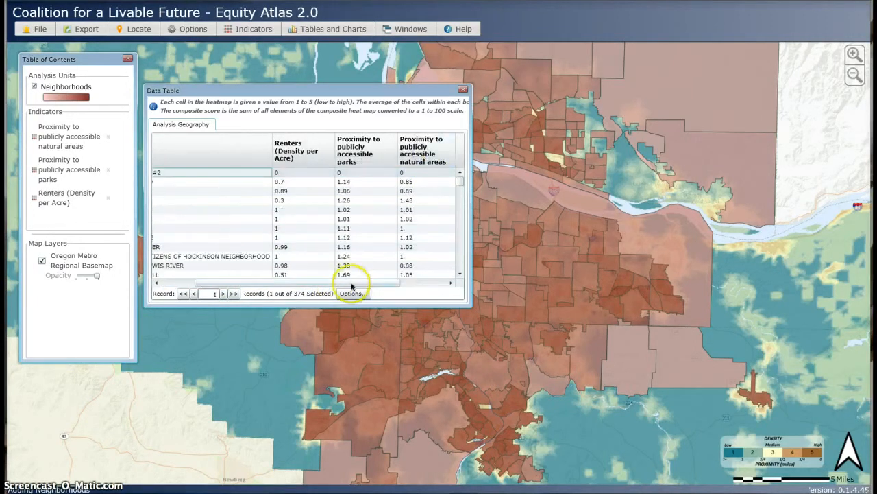
drag(355, 283, 447, 283)
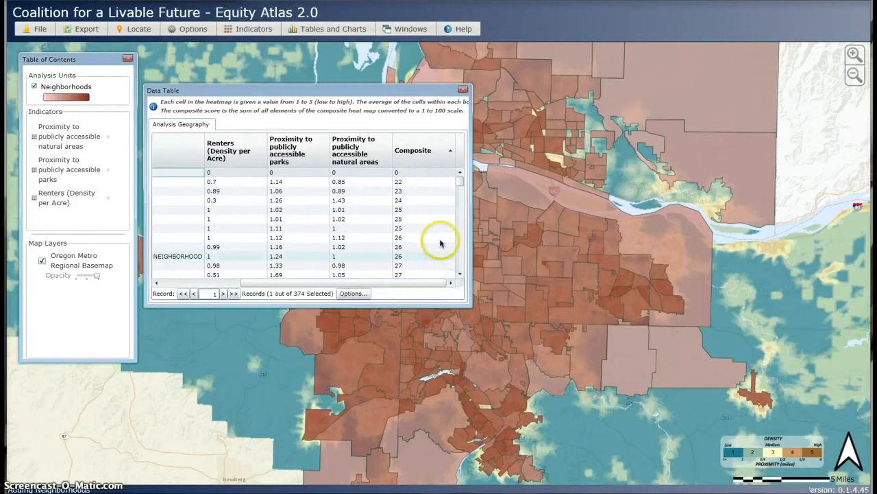
click(423, 152)
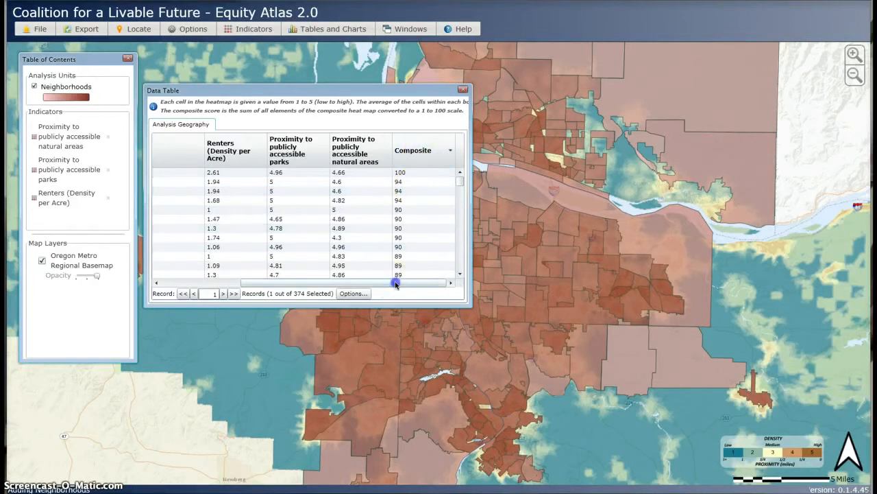
Enlarge the data table and review the neighborhood names alongside their indicator and Composite scores
drag(384, 281, 383, 282)
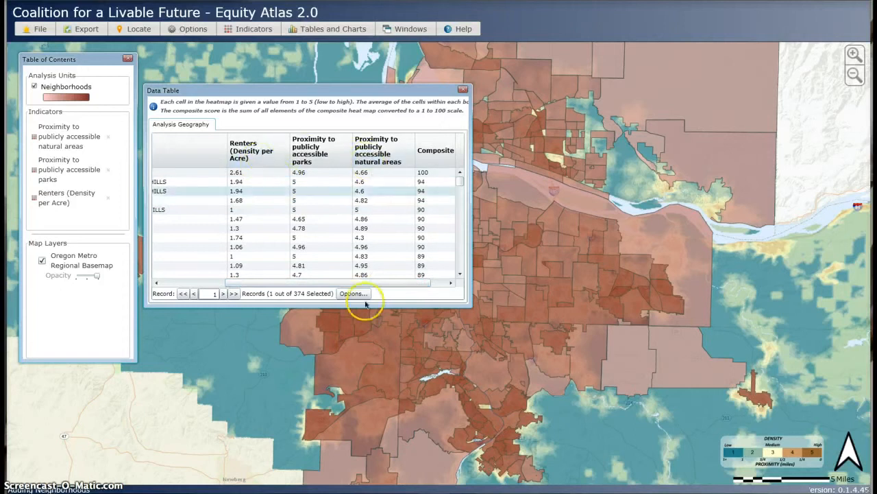
drag(471, 305, 520, 364)
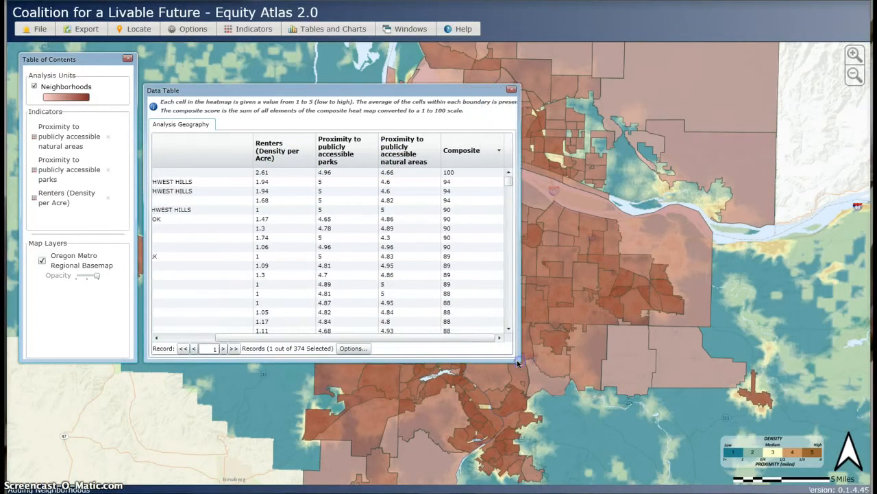
drag(452, 330, 370, 329)
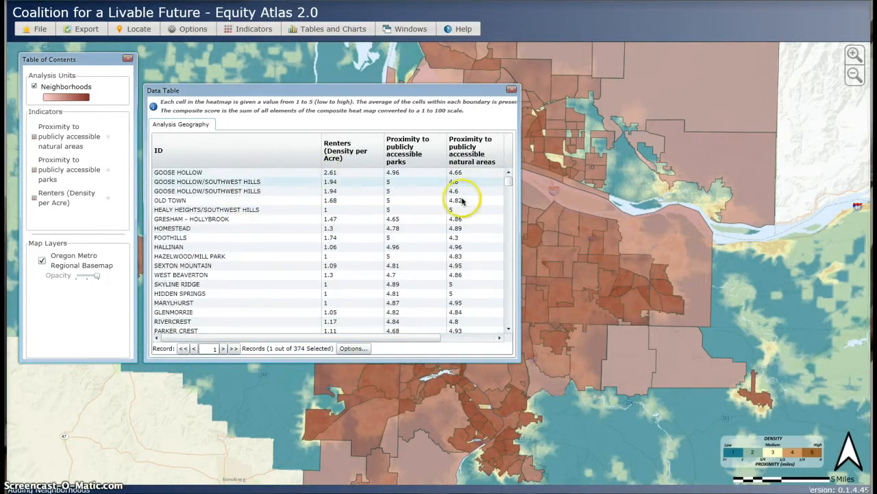
drag(417, 337, 463, 337)
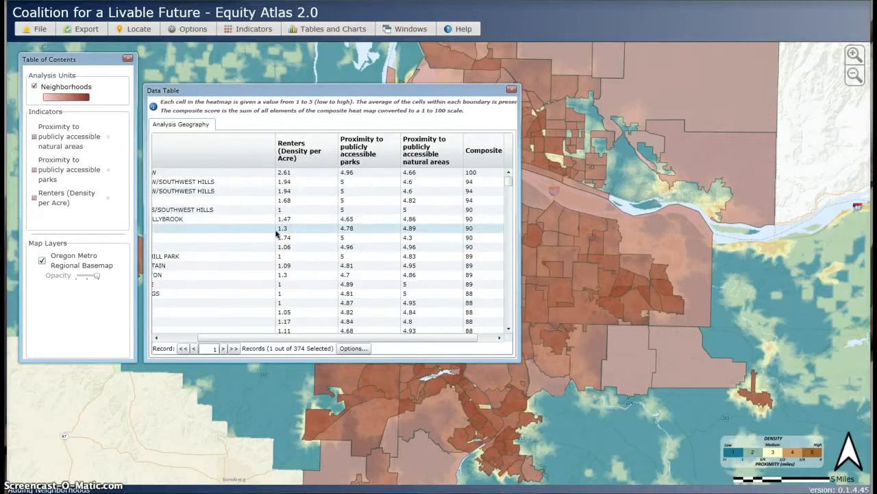
Select the Hazelwood neighborhood on the map and compare its Composite score with the surrounding rows in the data table
click(559, 255)
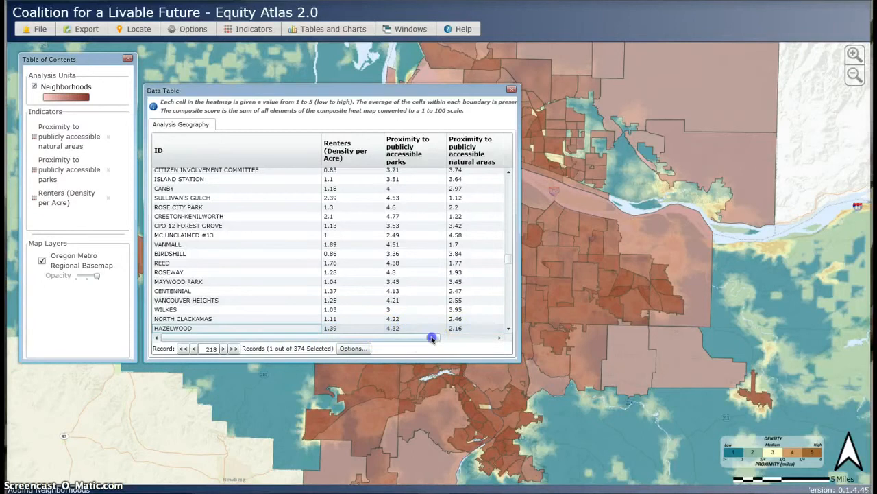
drag(445, 338, 473, 337)
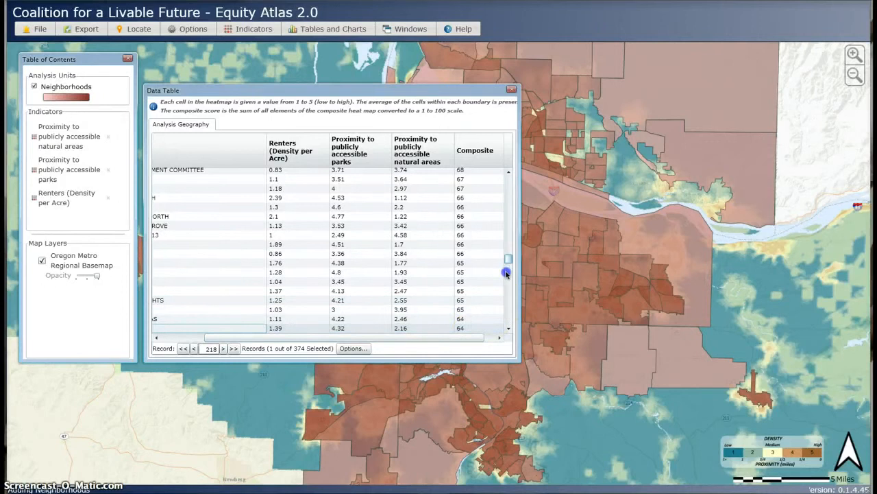
mouse_move(510, 259)
mouse_down()
mouse_move(509, 331)
mouse_move(513, 253)
mouse_move(512, 261)
mouse_up()
click(474, 299)
drag(462, 337, 415, 336)
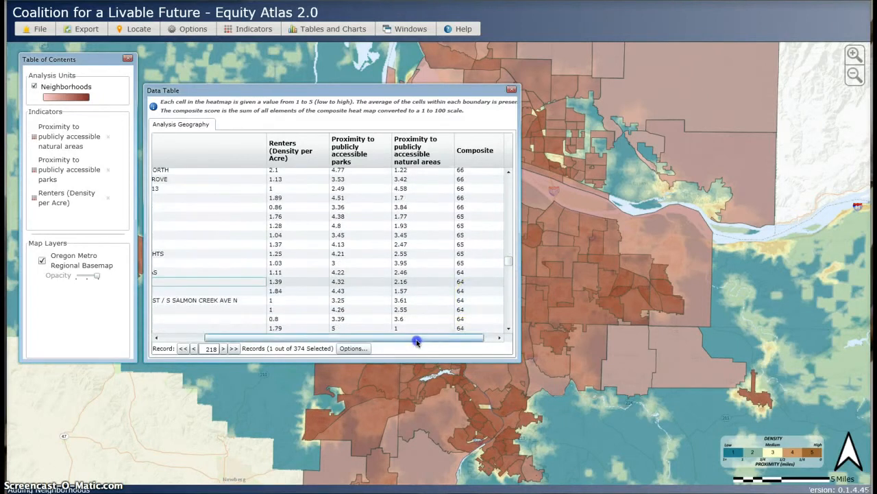
drag(509, 265, 509, 253)
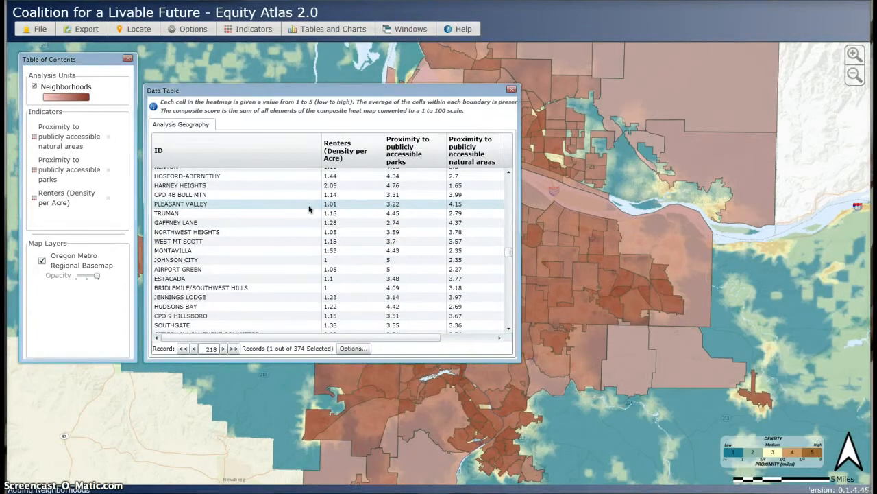
Check the Auto Zoom to Selected option, and select the Pleasant Valley row to view its location and Composite score
click(355, 349)
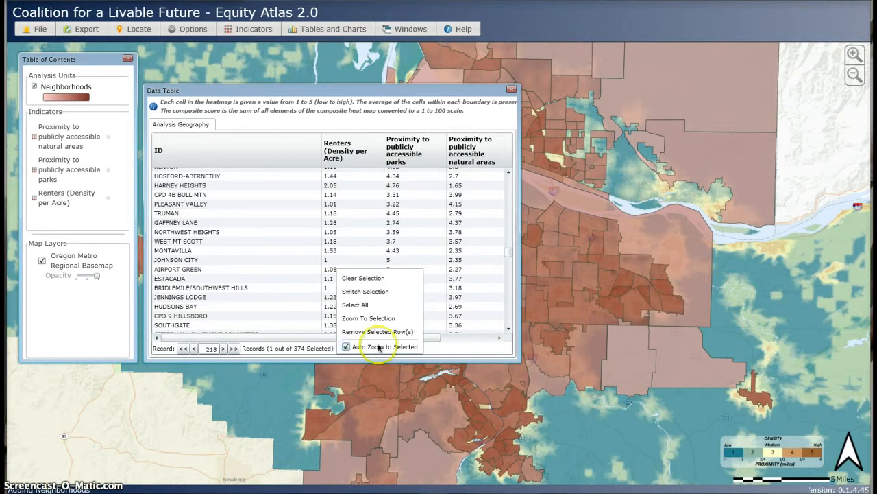
click(430, 348)
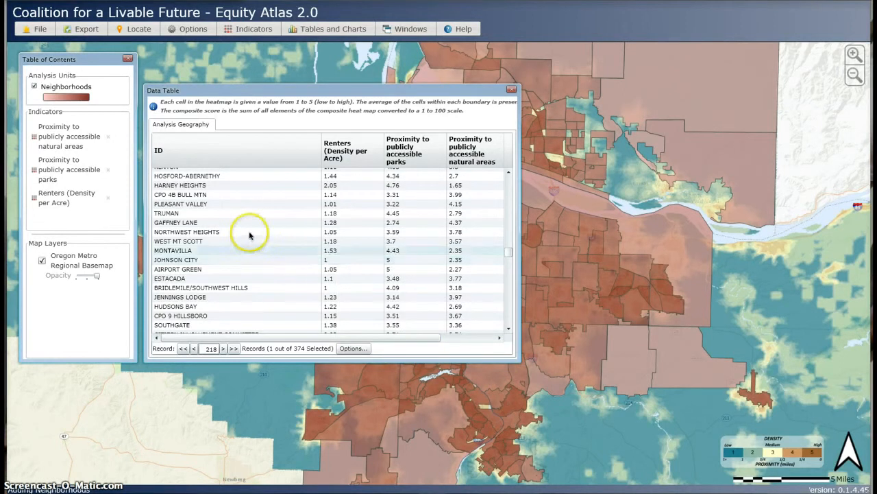
click(203, 204)
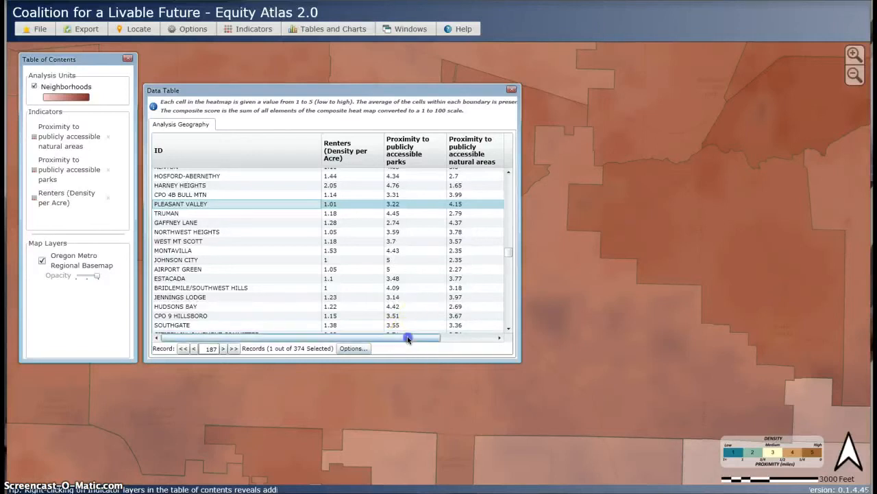
drag(407, 336, 442, 334)
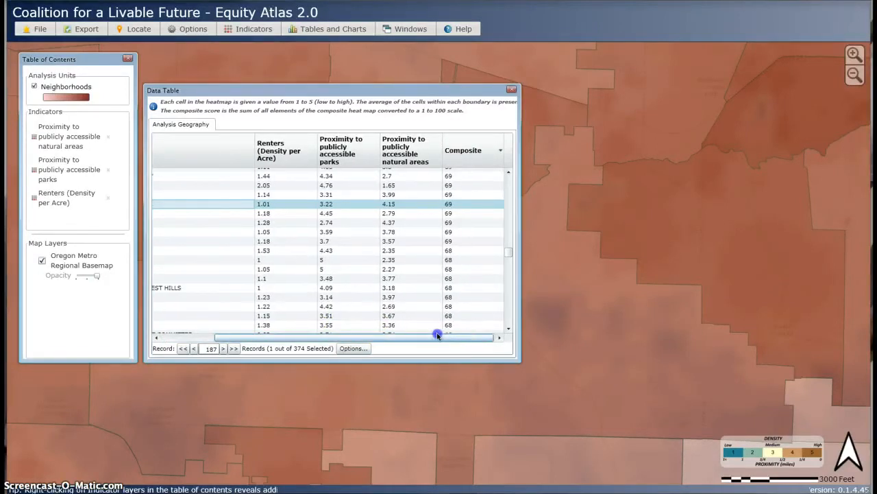
Return the map to its full extent and widen the data table until all columns fit
click(137, 31)
click(155, 93)
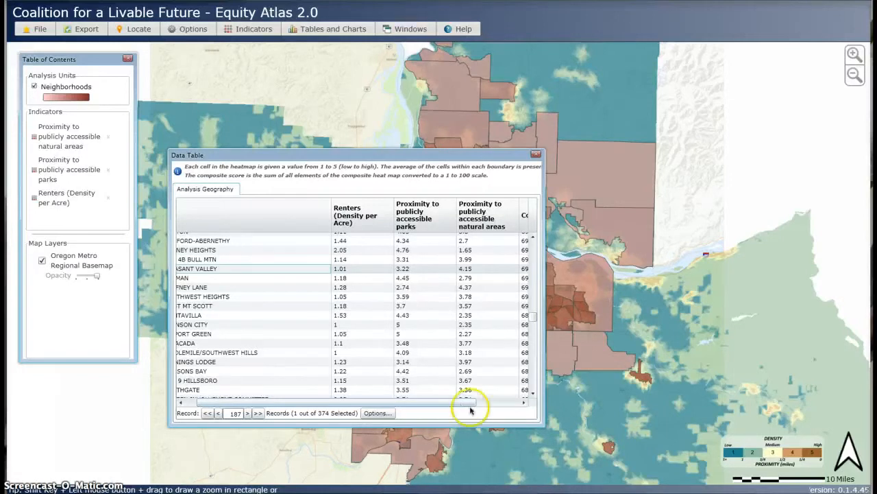
drag(544, 425, 634, 423)
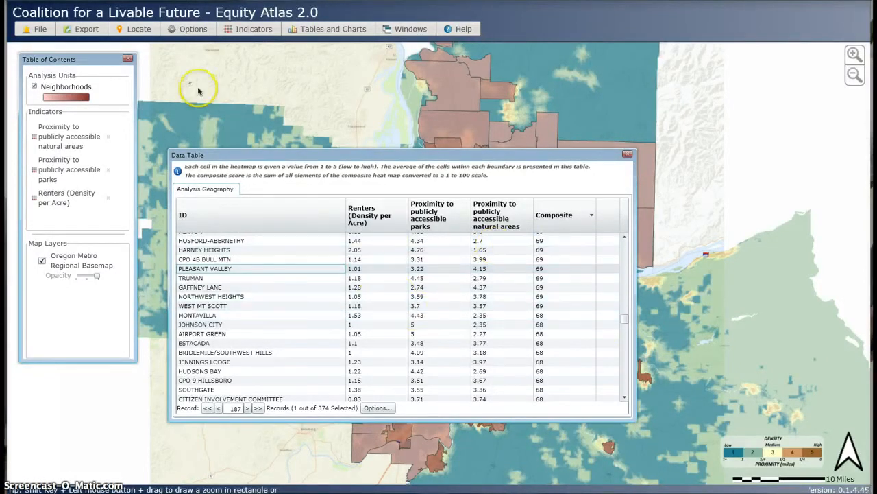
Close the data table and open an enlarged Chart window positioned clear of the Table of Contents
click(84, 30)
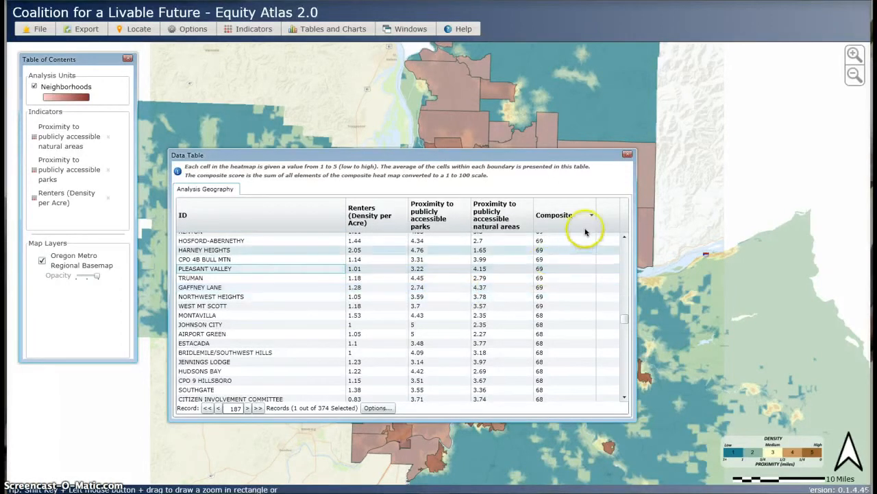
click(628, 157)
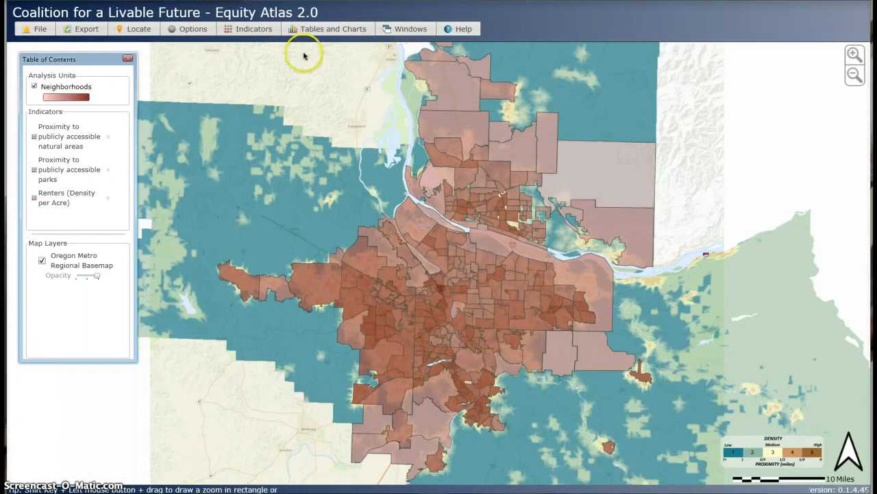
click(304, 30)
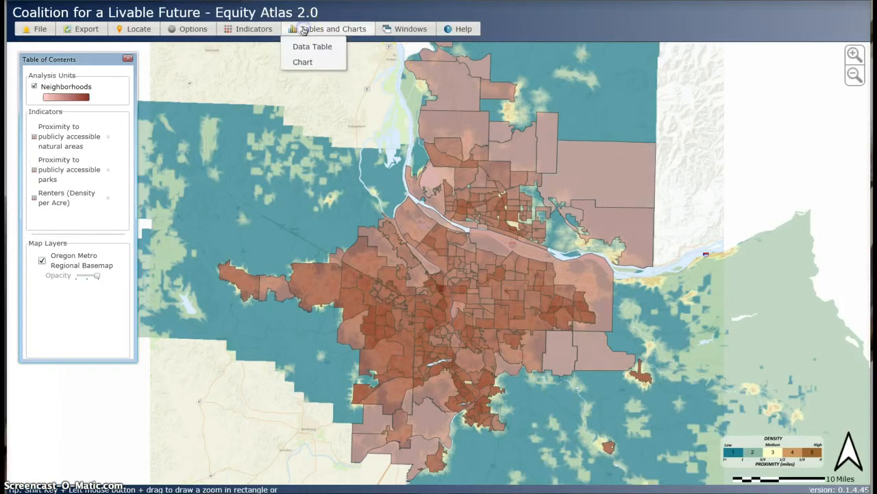
click(304, 62)
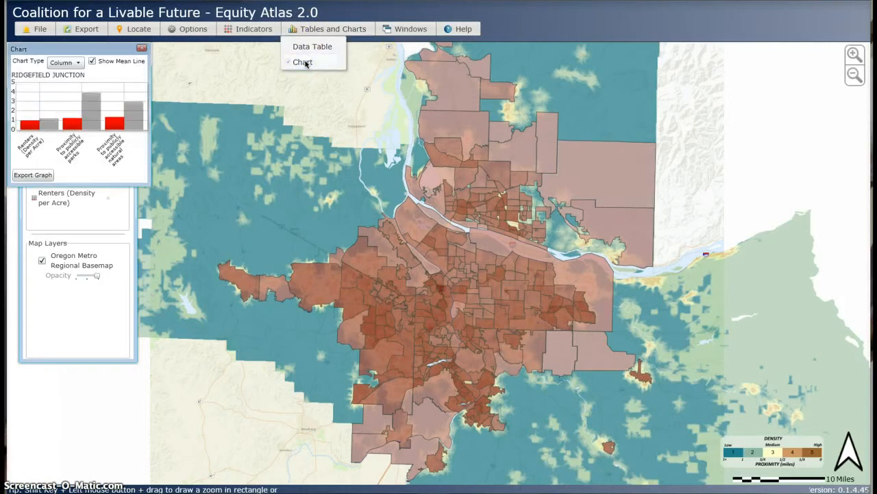
click(156, 52)
drag(66, 49, 287, 69)
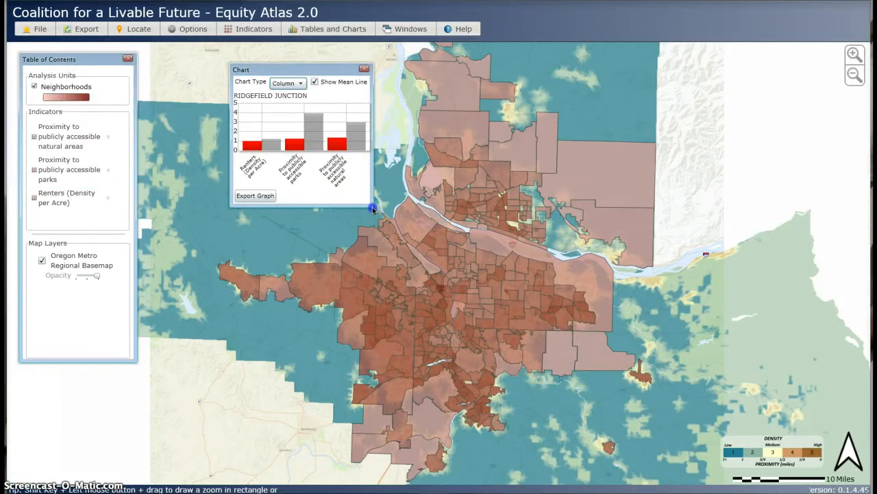
drag(373, 207, 418, 256)
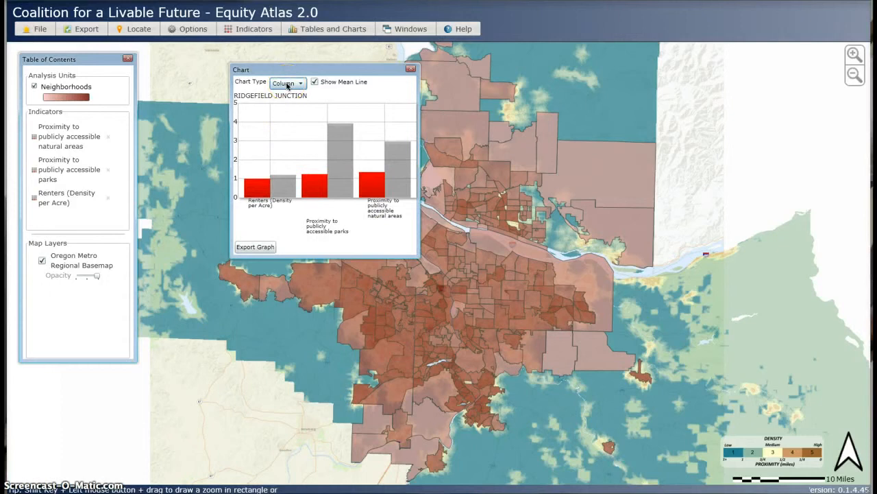
Chart the Northwest Industrial, Fairgrounds and North Salmon Creek neighborhoods by selecting each on the map
mouse_move(283, 197)
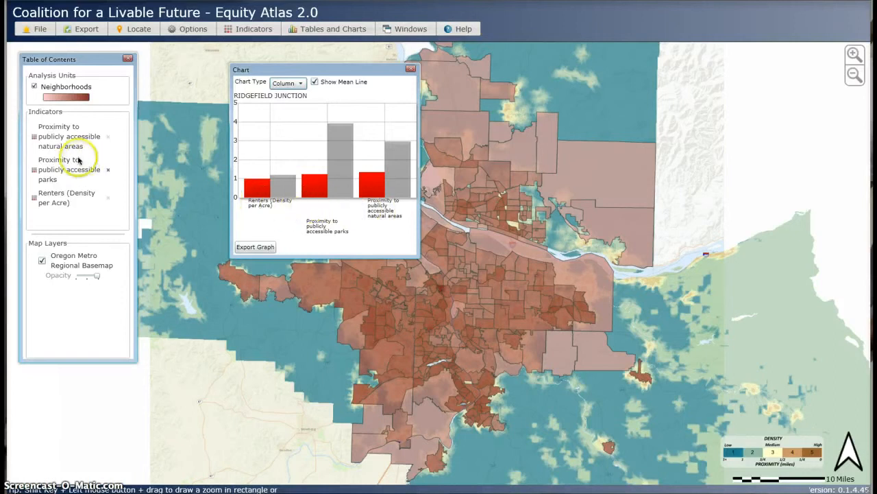
click(417, 263)
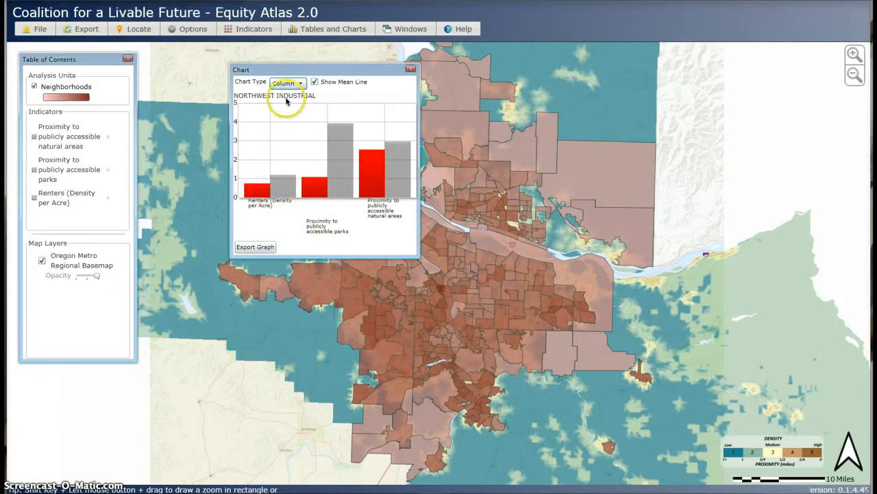
click(449, 128)
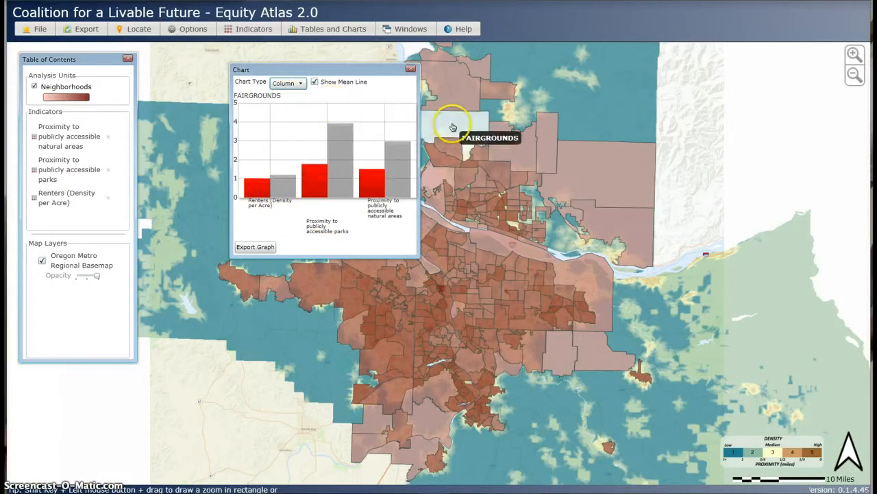
click(451, 148)
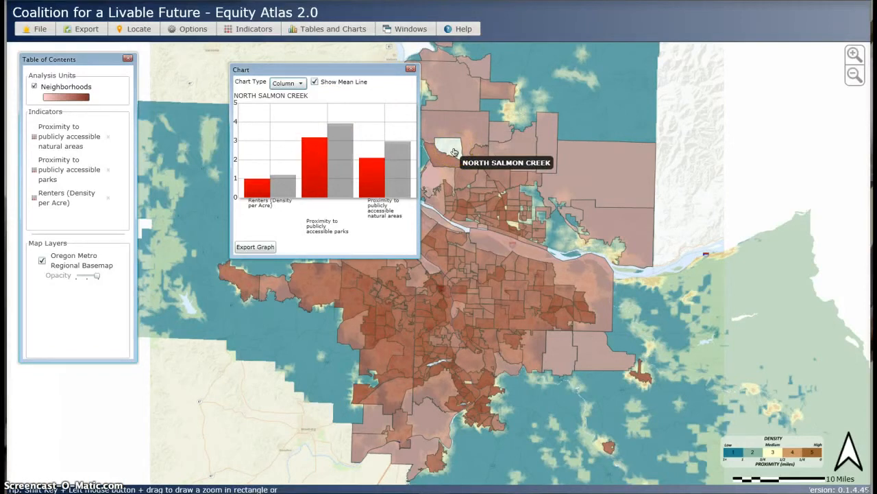
click(473, 224)
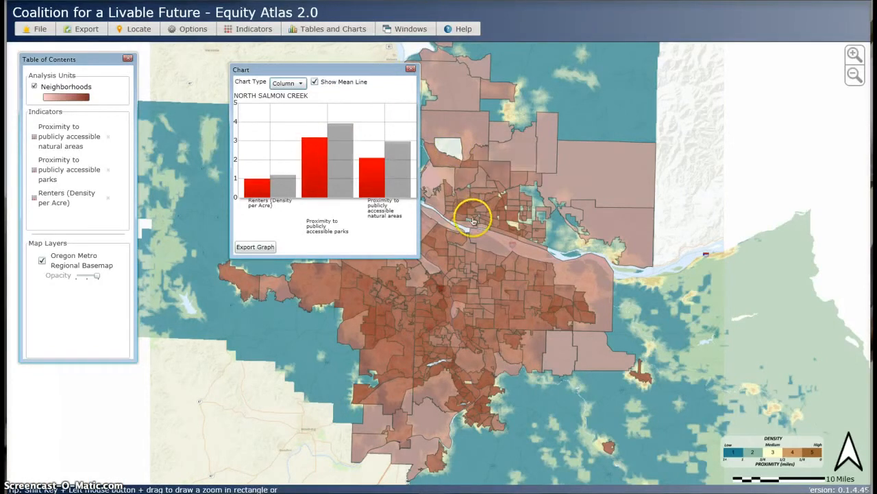
Compare the Powellhurst-Gilbert, Hazelwood and University Park neighborhoods with the mean in the column chart
click(464, 286)
click(484, 333)
click(510, 313)
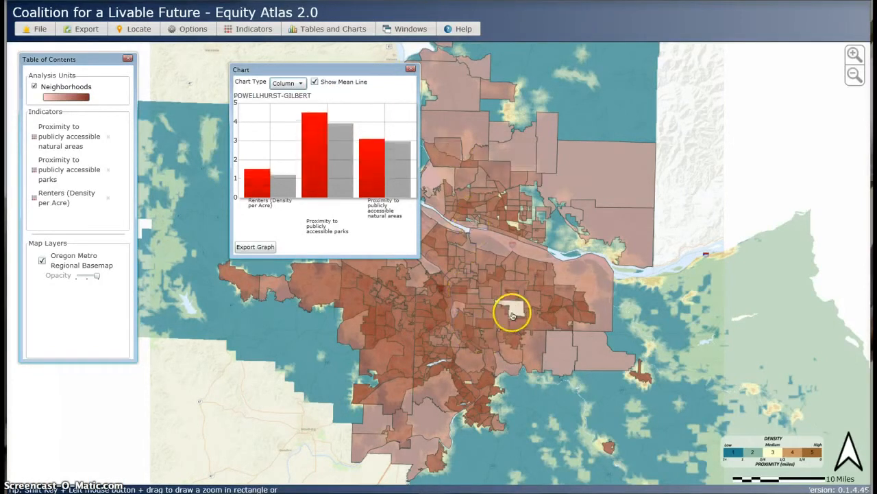
click(520, 291)
click(516, 287)
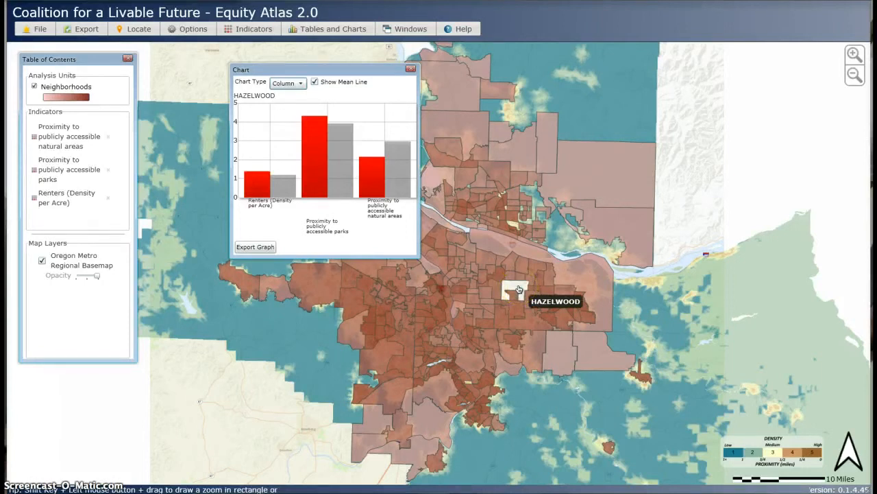
mouse_move(317, 185)
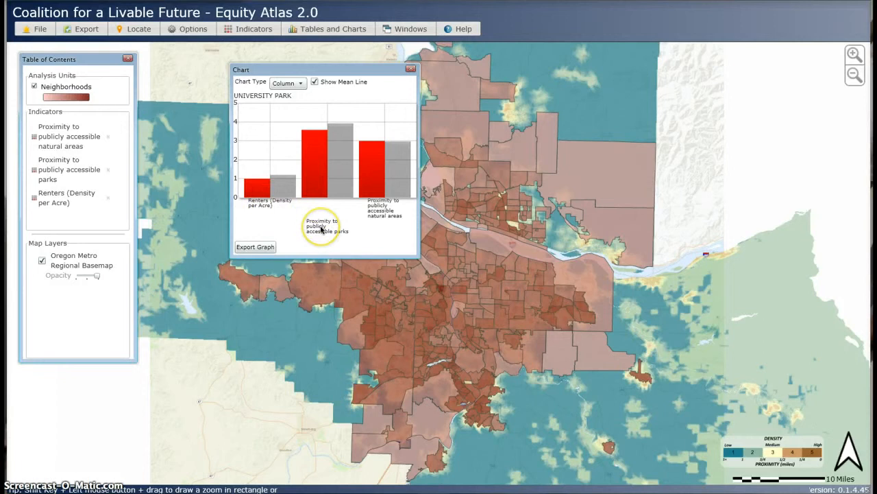
click(382, 204)
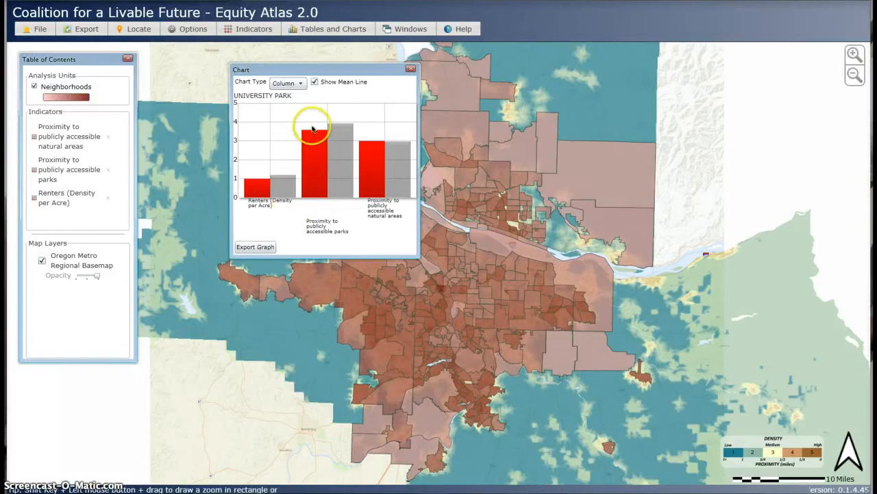
Change the chart type to Bar and finally Radar, and chart the St. Johns and Kenton neighborhoods as Radar
click(299, 83)
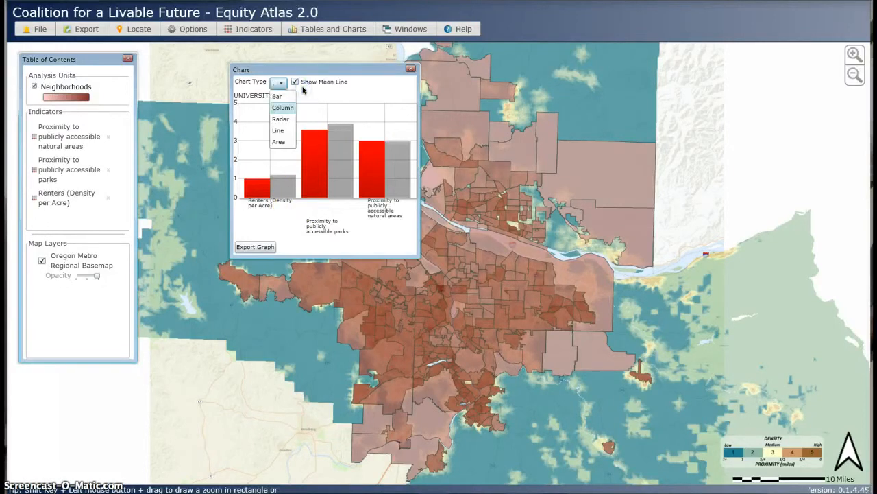
click(278, 97)
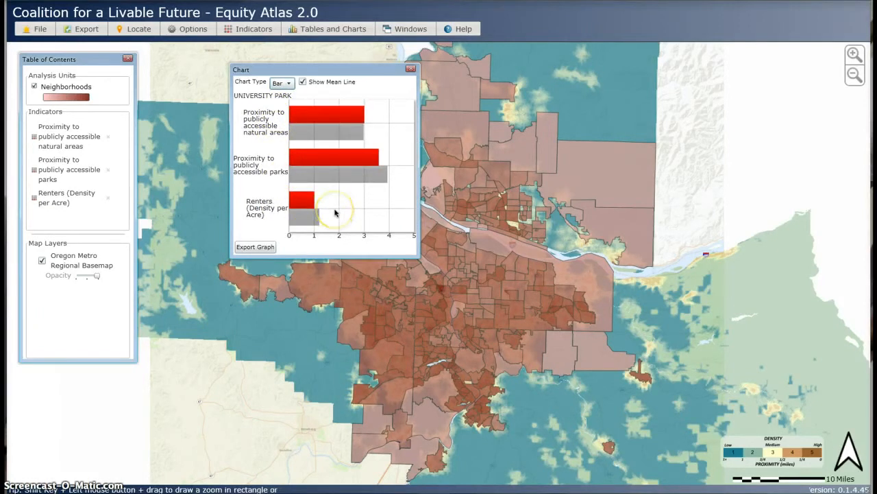
click(288, 85)
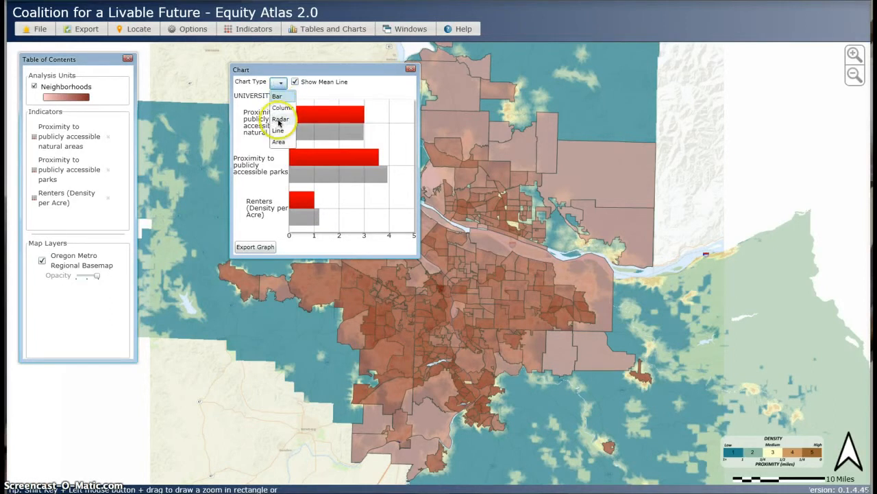
click(279, 120)
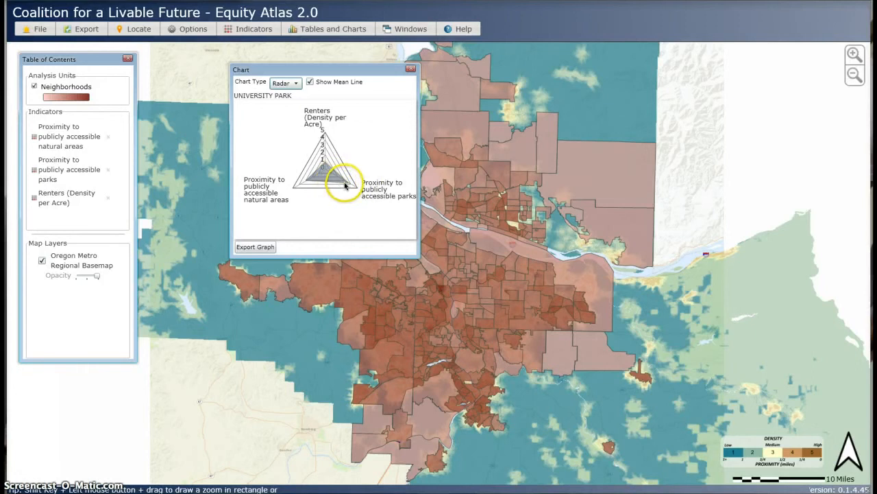
click(436, 235)
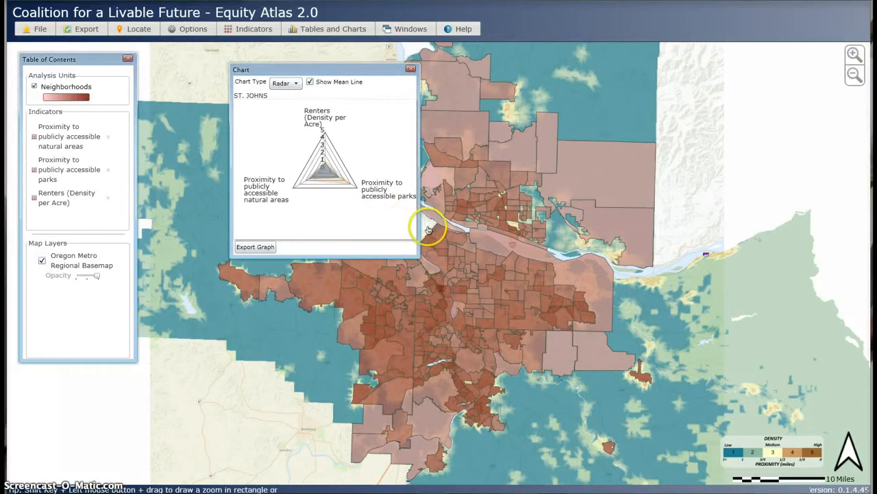
scroll(436, 234, up, 1)
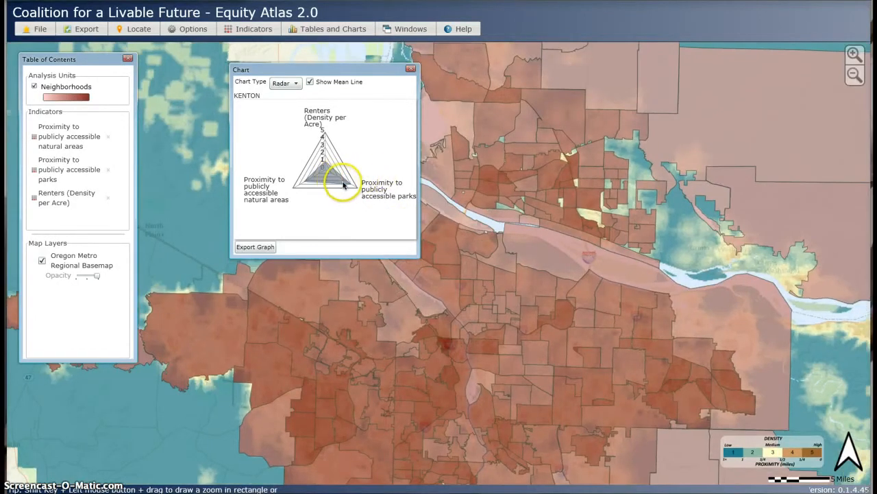
Inspect the Kenton radar chart's values for park proximity, renter density and natural area proximity
mouse_move(350, 187)
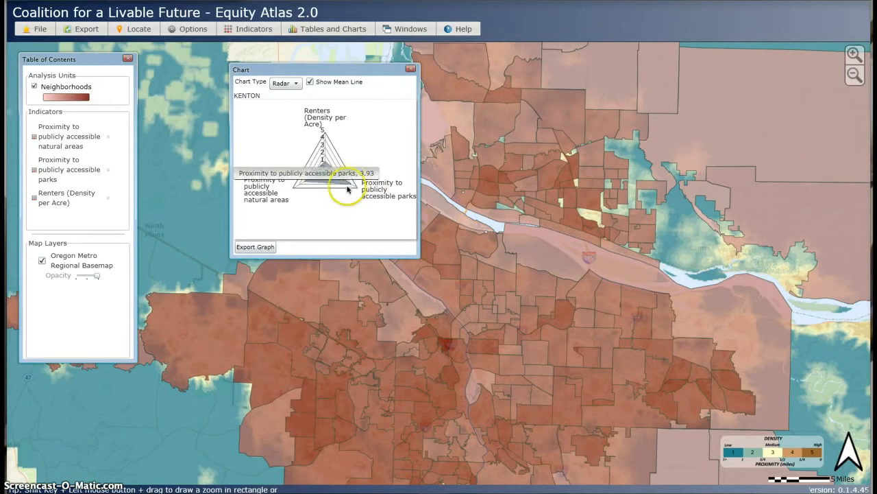
mouse_move(326, 150)
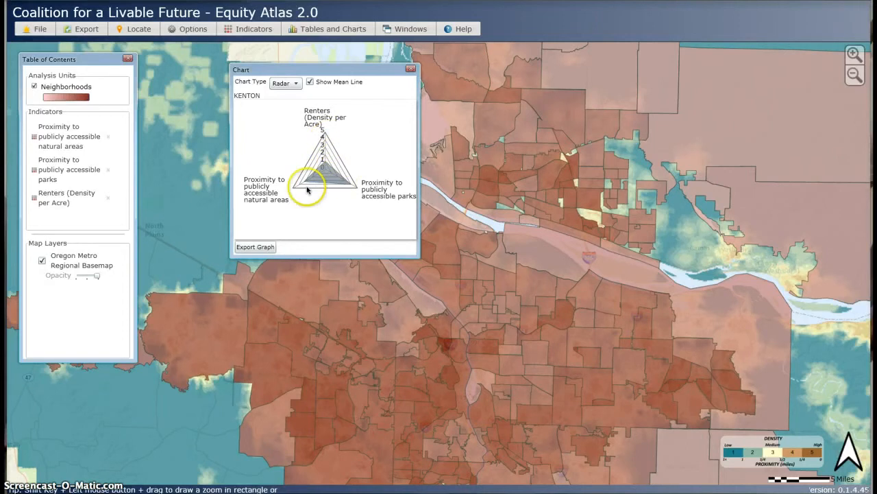
mouse_move(306, 187)
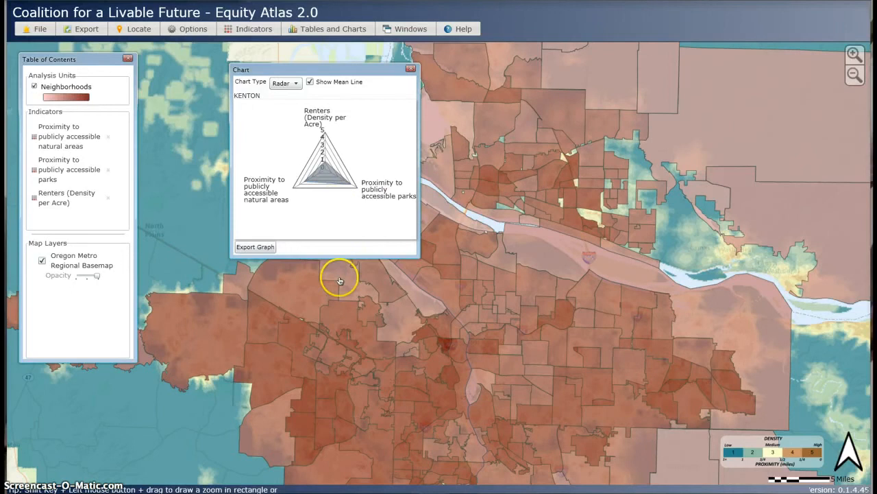
Chart the Forest Park neighborhood as Radar by selecting it on the map, and compare its park proximity with the mean
mouse_move(340, 286)
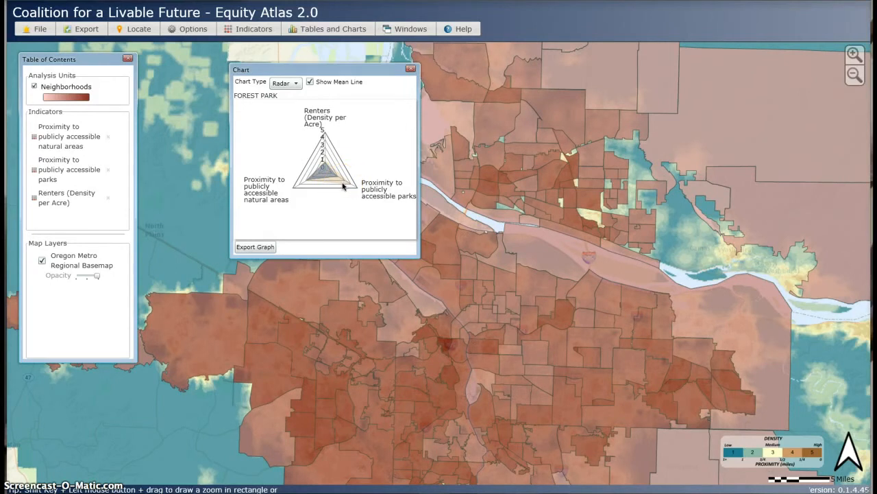
click(340, 183)
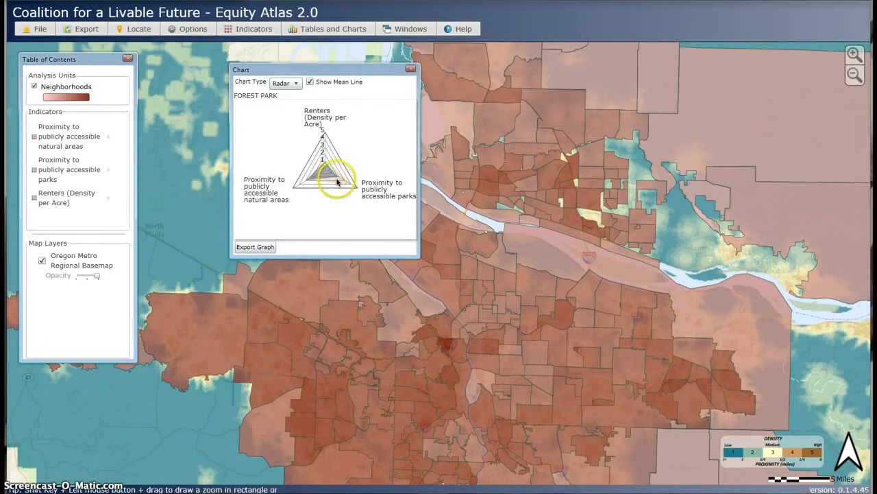
mouse_move(346, 185)
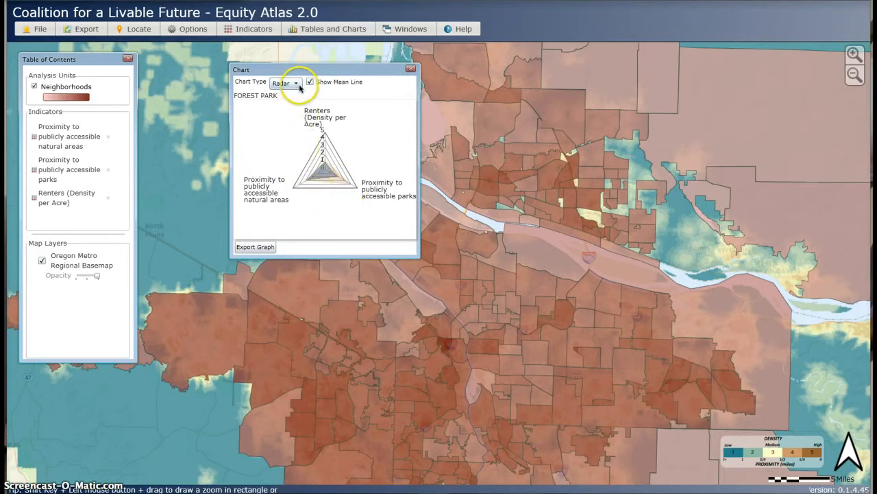
Change the Forest Park chart type to Column and compare it with and without the mean line, leaving the mean shown
click(299, 84)
click(292, 104)
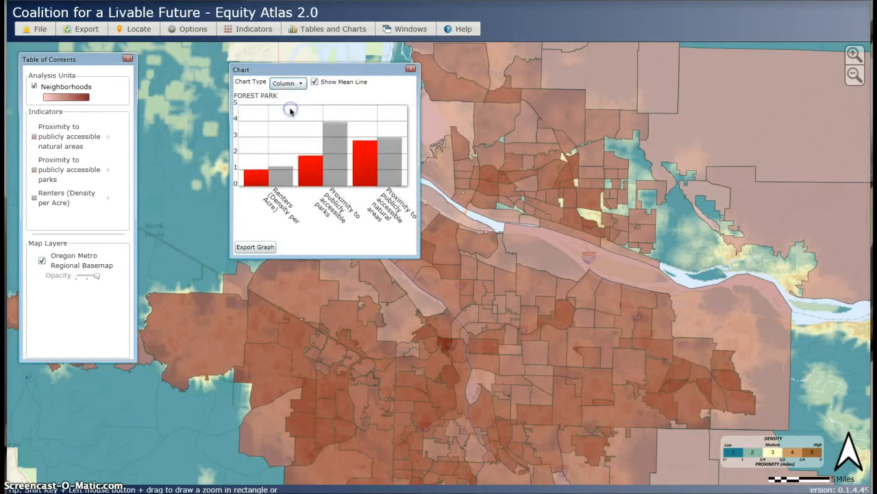
click(315, 83)
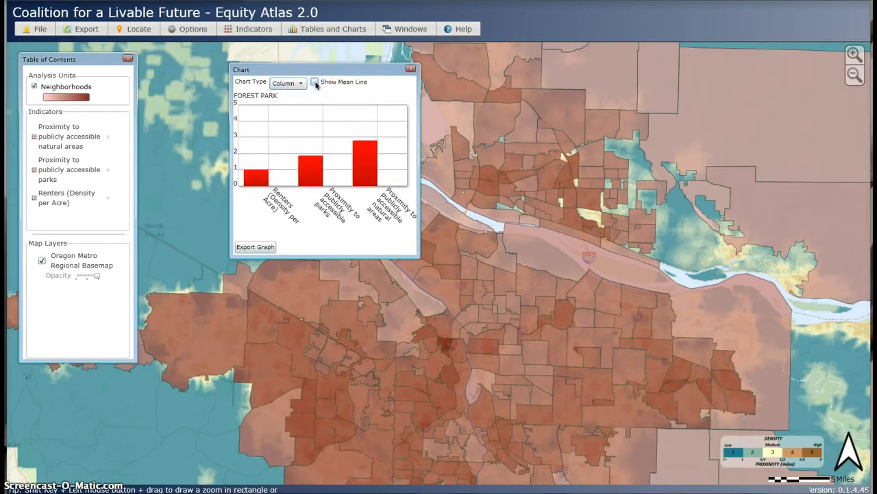
click(315, 83)
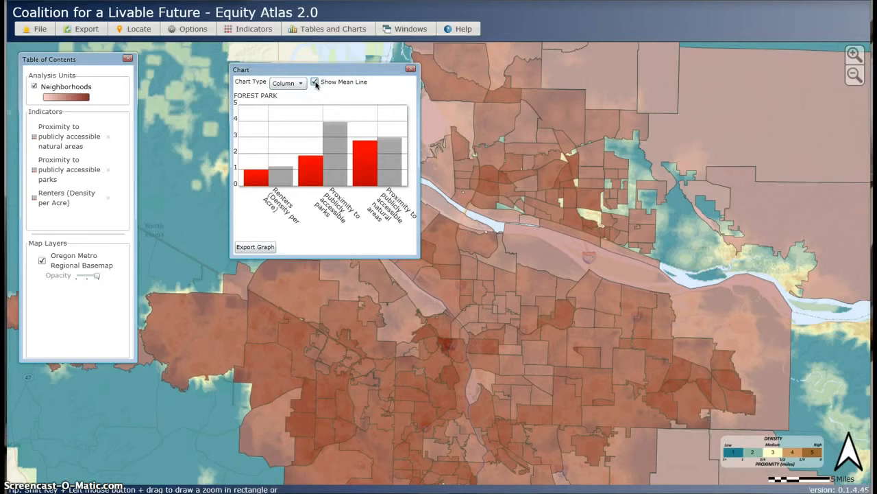
click(315, 83)
click(314, 83)
Change the Forest Park chart type to Line and compare it with and without the mean line, leaving the mean shown
click(288, 83)
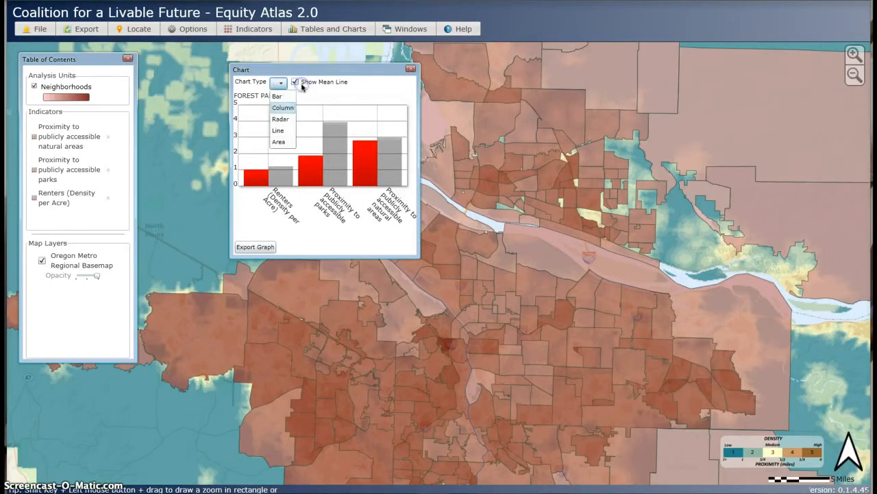
click(285, 129)
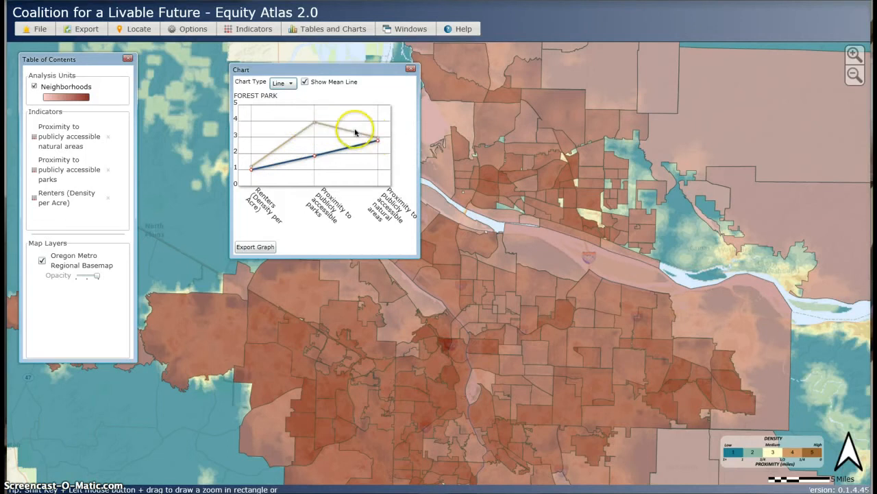
click(305, 83)
click(304, 82)
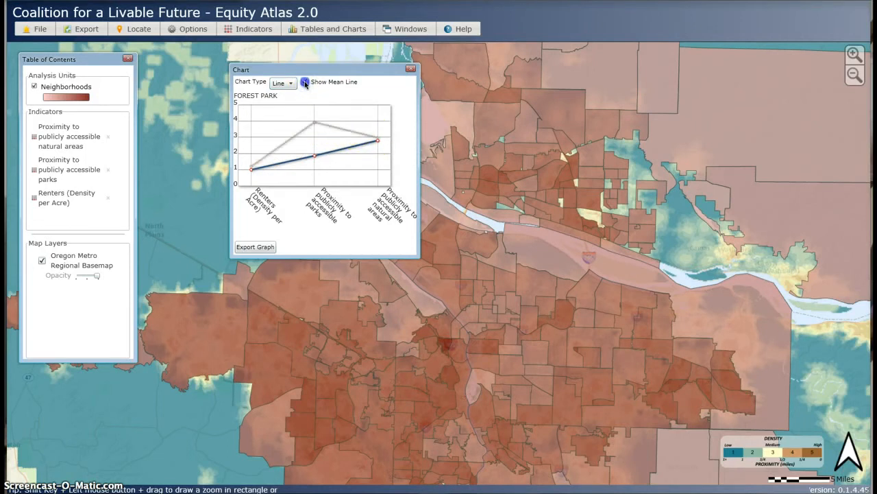
click(305, 82)
click(304, 82)
Change the Forest Park chart type to Area and inspect its value for proximity to publicly accessible parks
click(284, 83)
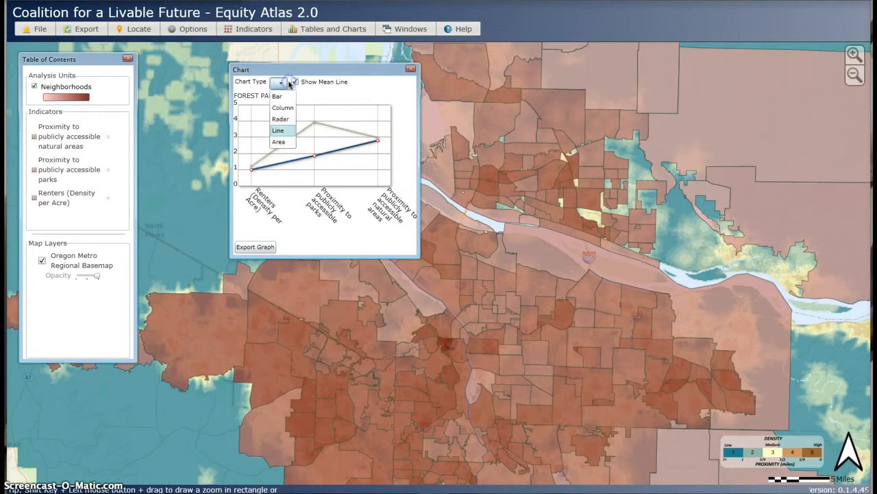
click(278, 142)
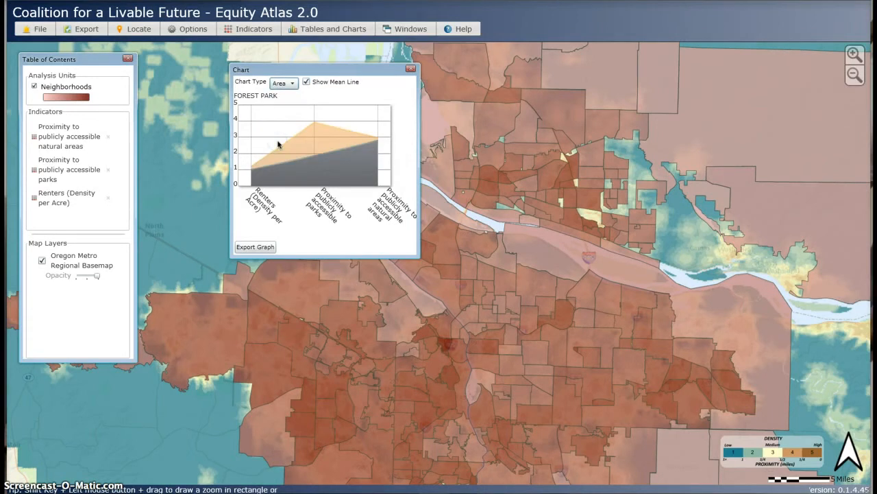
mouse_move(306, 126)
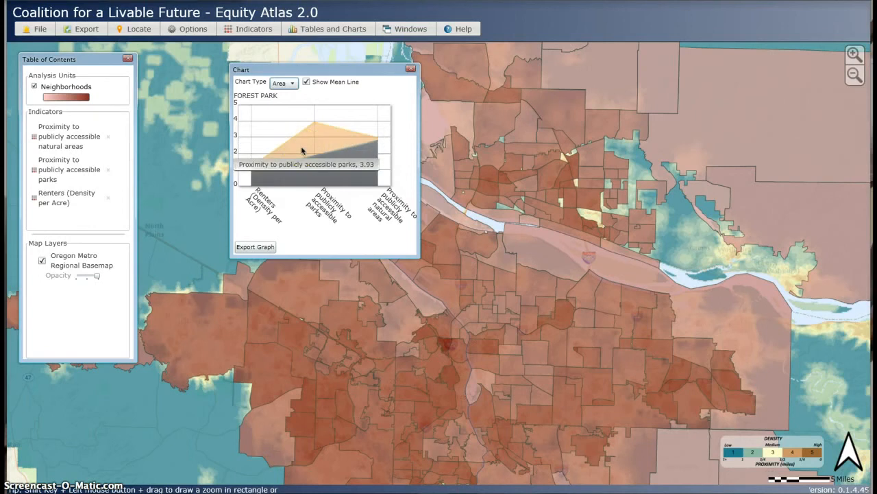
Compare the Forest Park area chart with and without the mean line, ending with the mean shown
click(306, 83)
click(307, 83)
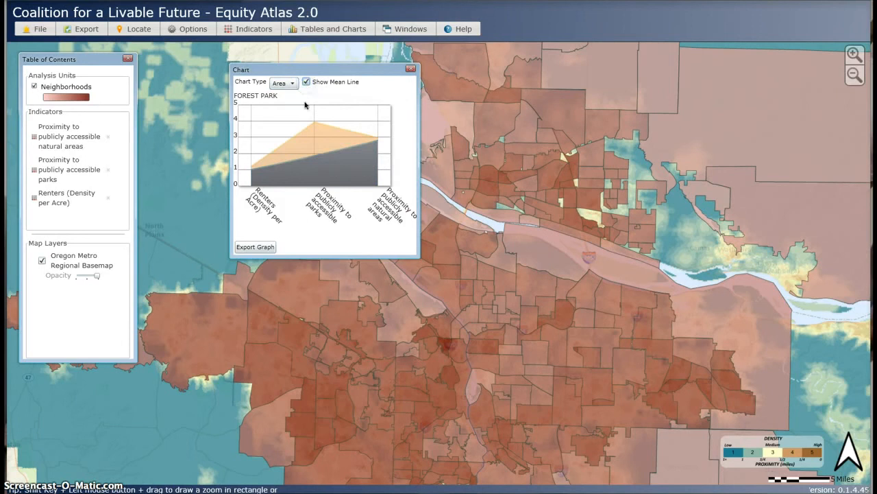
click(307, 82)
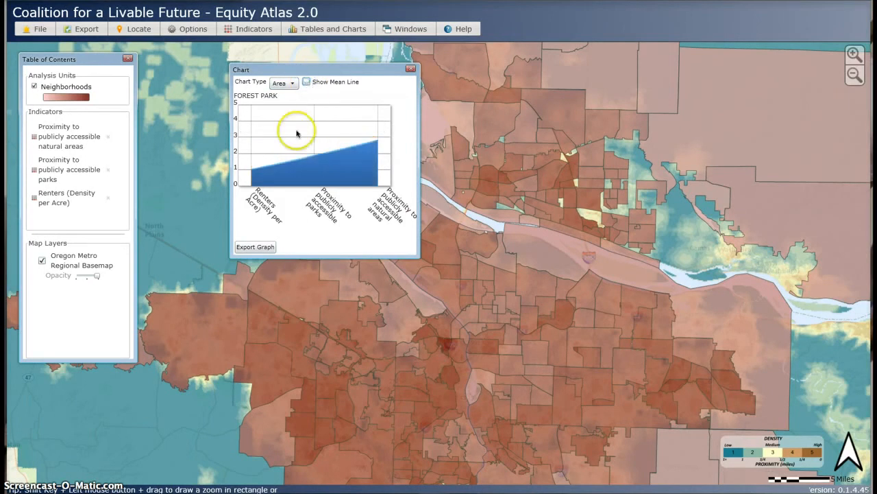
click(307, 82)
click(306, 82)
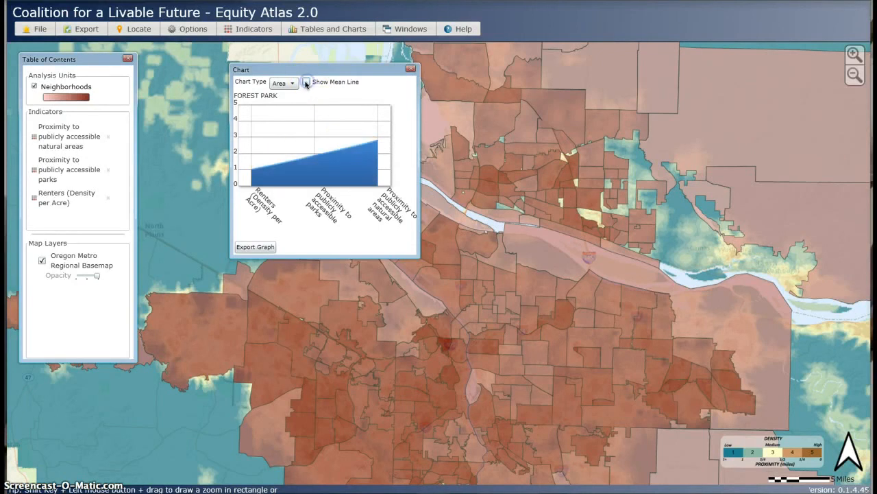
mouse_move(316, 181)
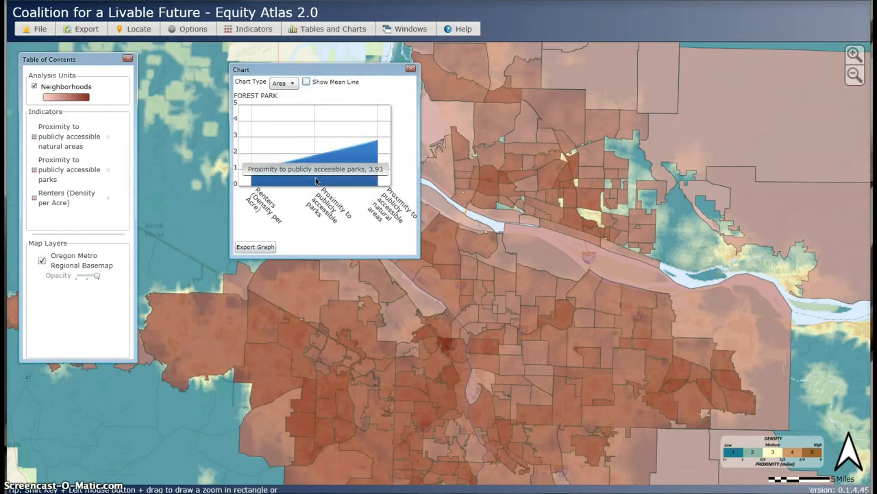
click(308, 83)
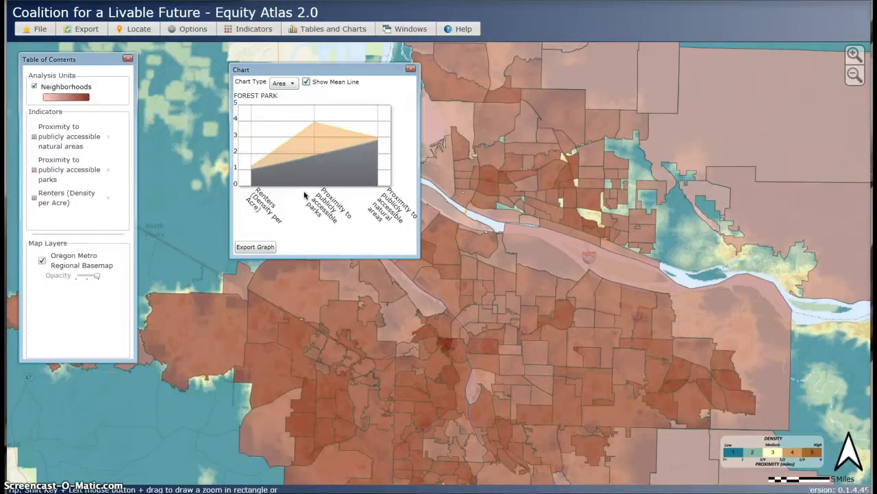
click(263, 246)
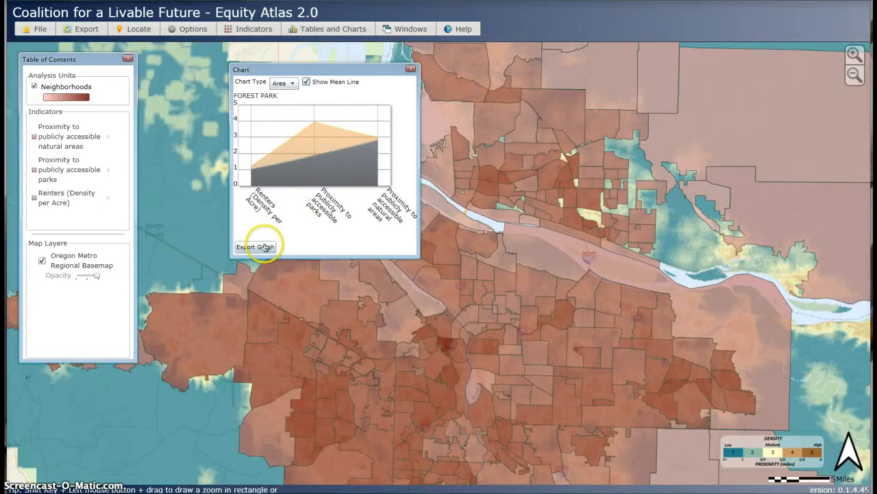
click(264, 247)
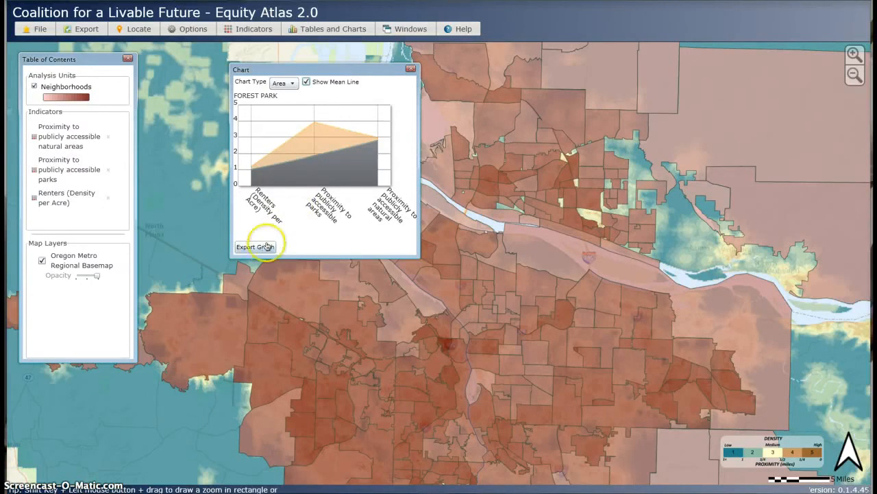